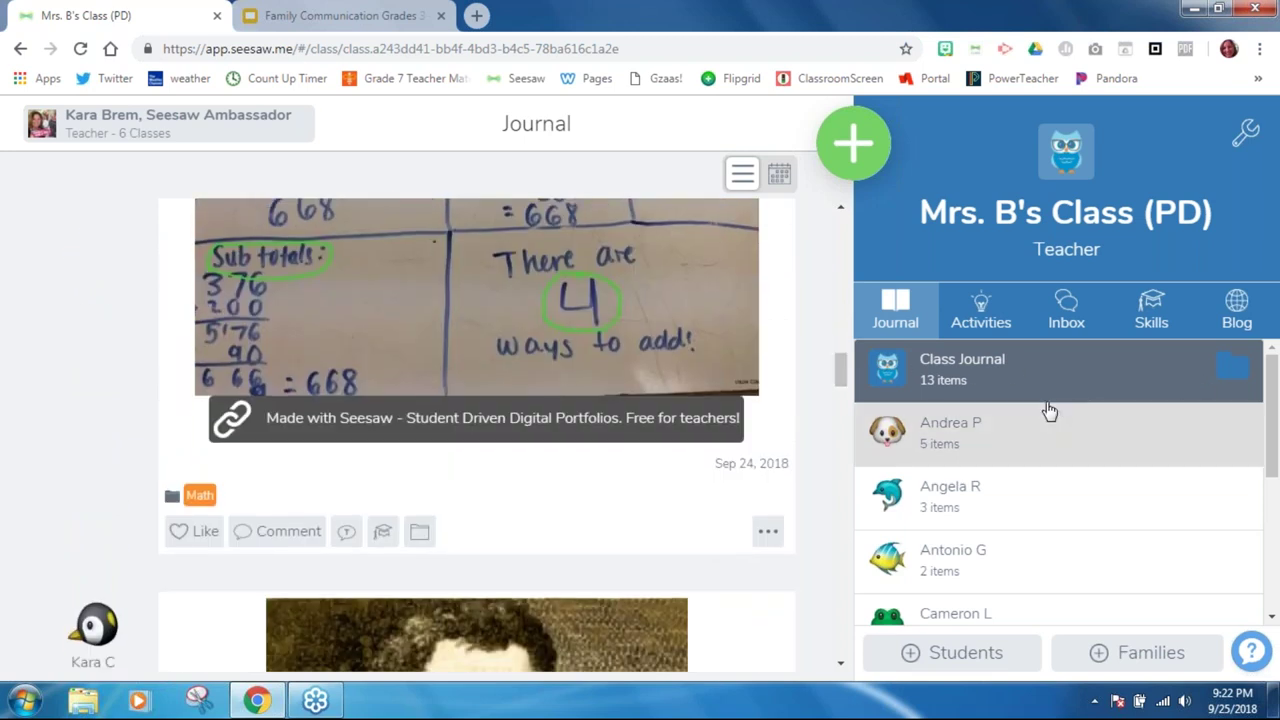
Step: Open the journal of the student with the penguin icon from the class list
left_click_drag(1275, 443, 1278, 583)
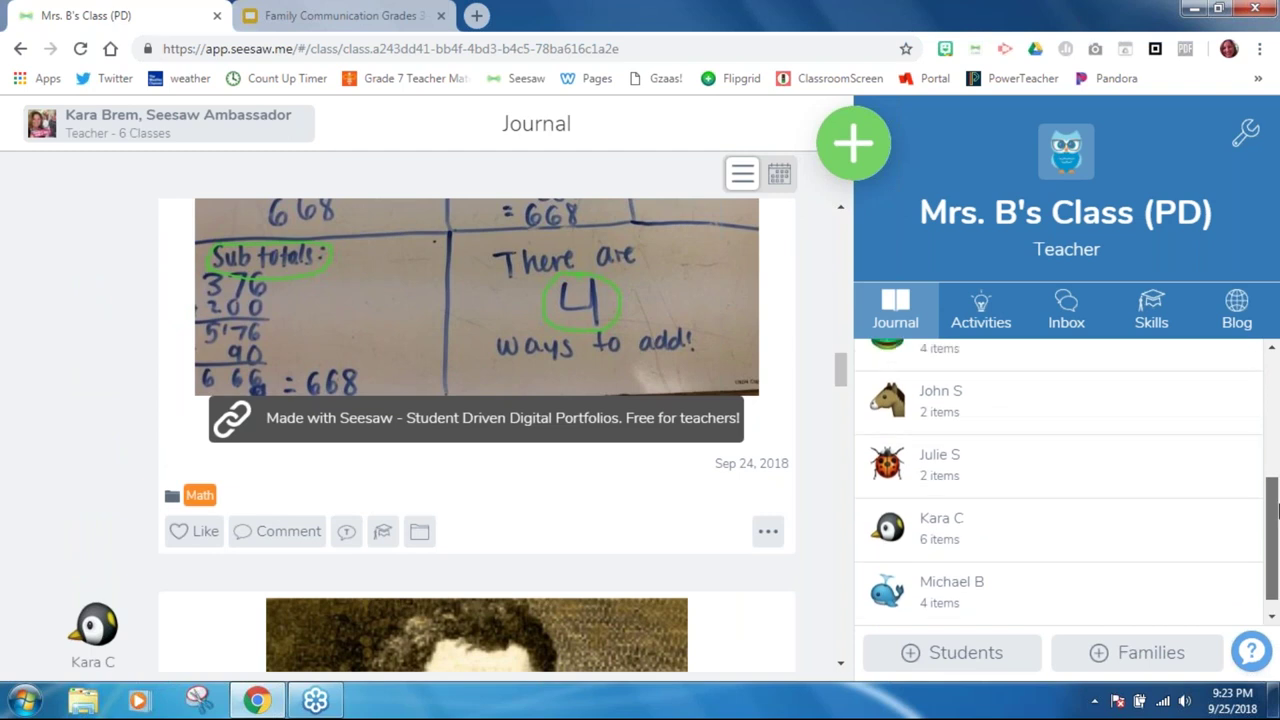
left_click(1060, 512)
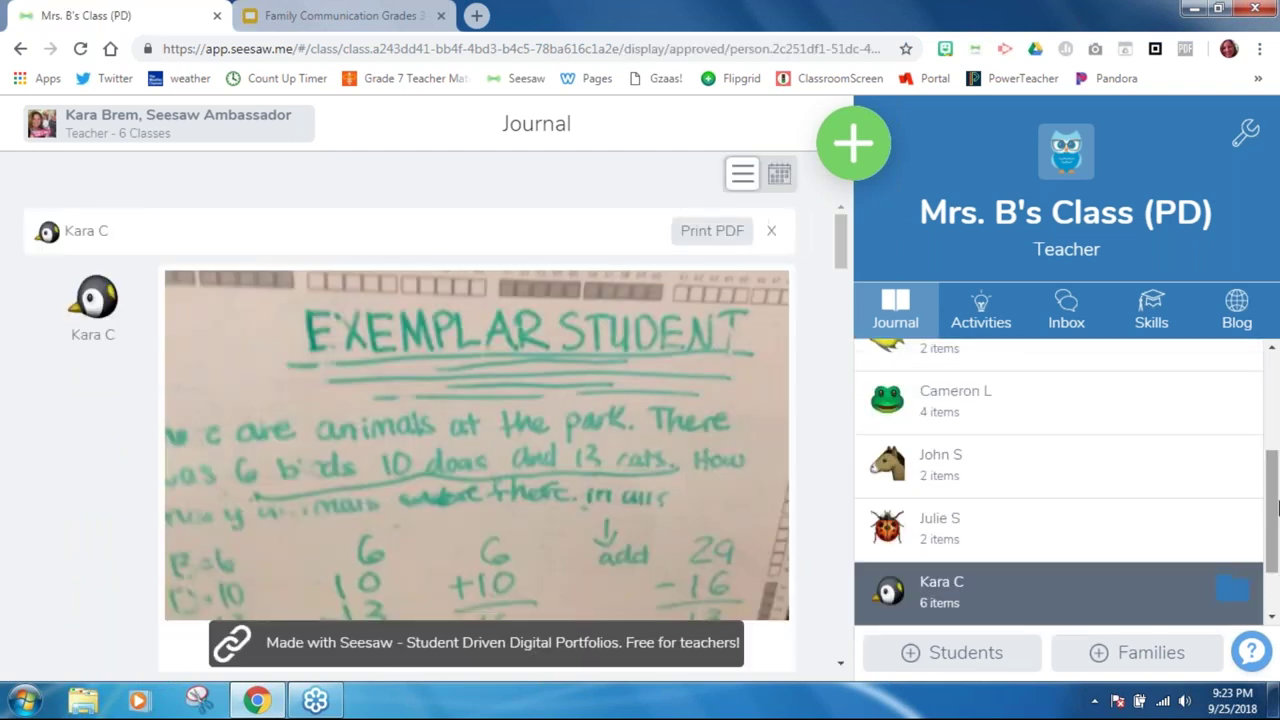
mouse_move(838, 232)
left_mouse_down()
mouse_move(814, 318)
mouse_move(826, 242)
left_mouse_up()
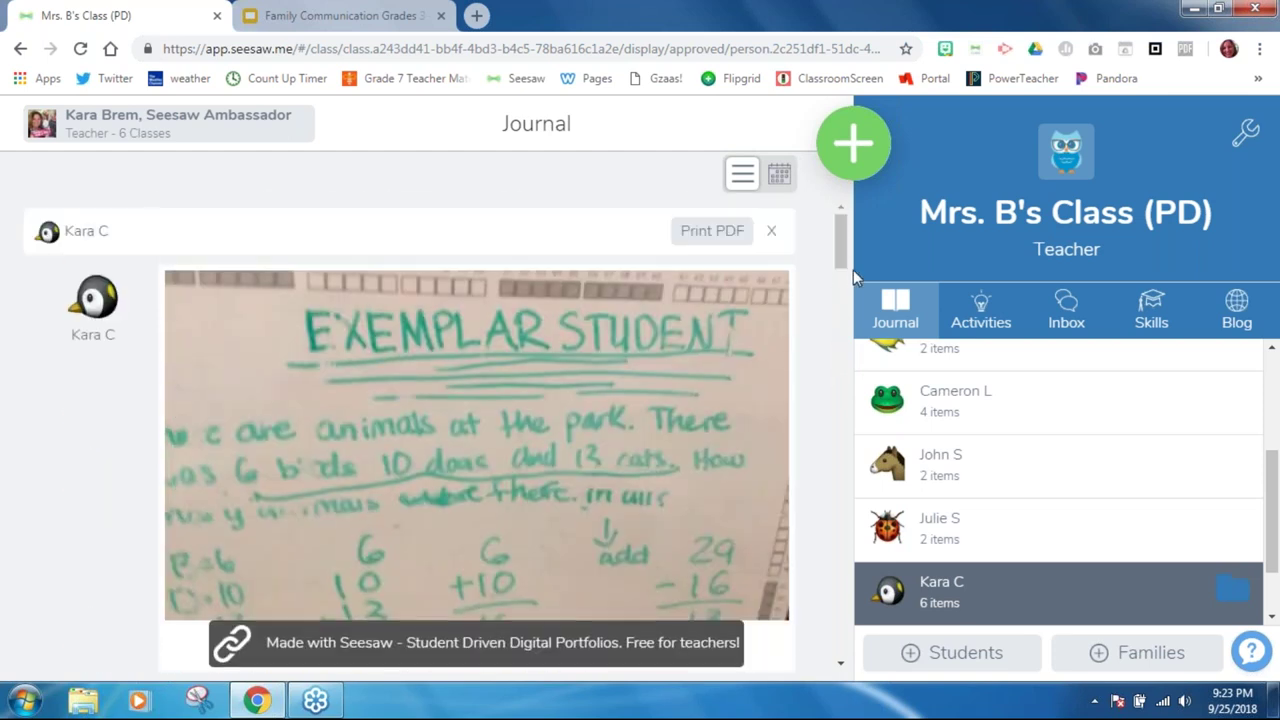
Step: Open the family invite options and choose English as the invite language
left_click(1150, 656)
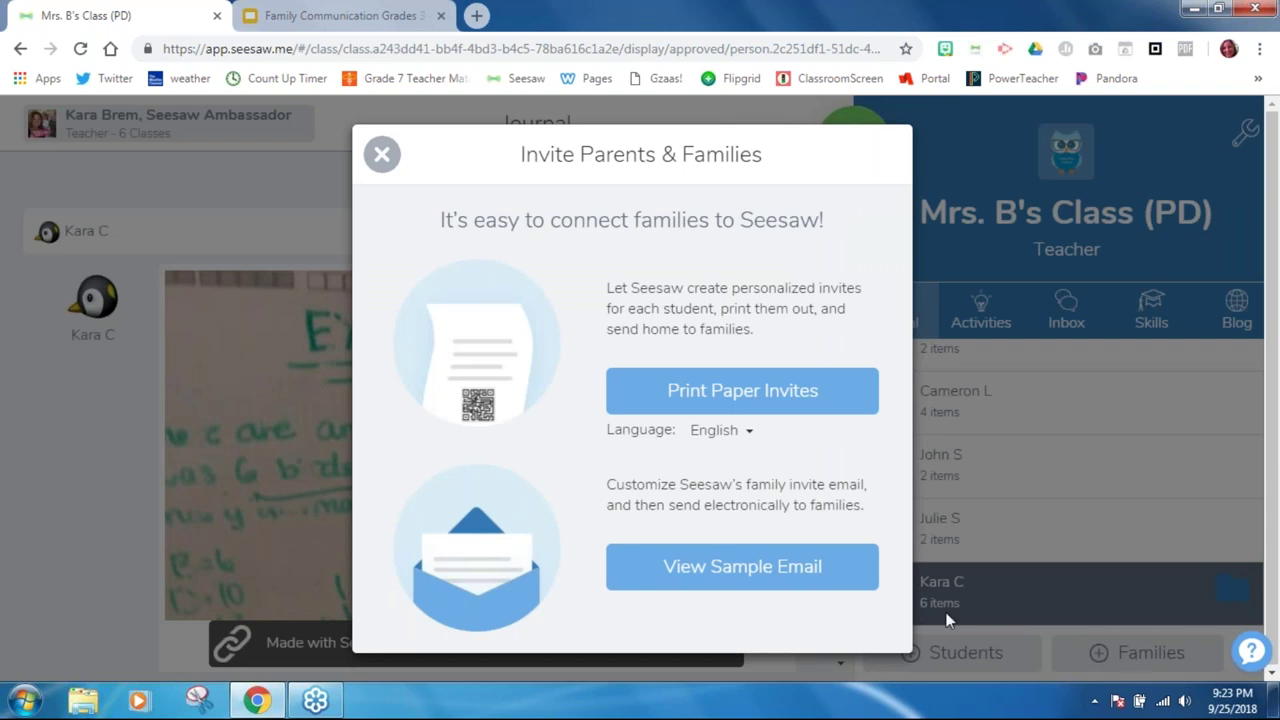
left_click(744, 438)
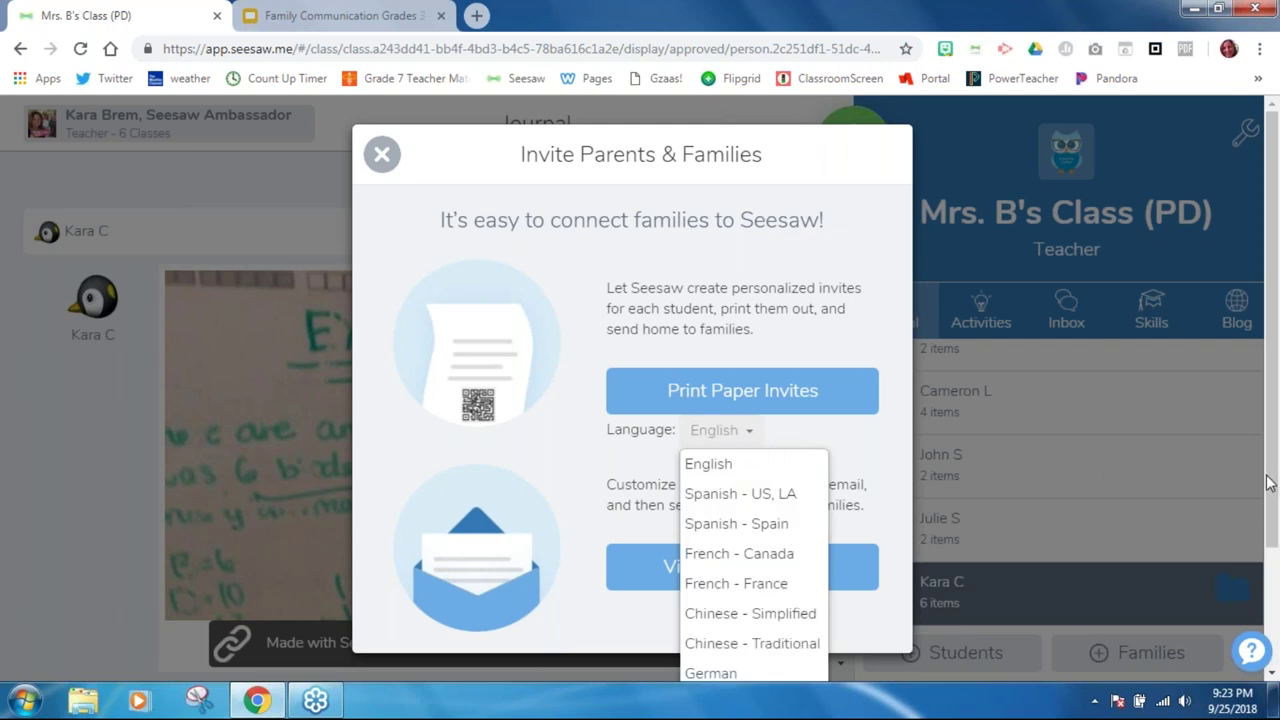
left_click_drag(1277, 508, 1273, 675)
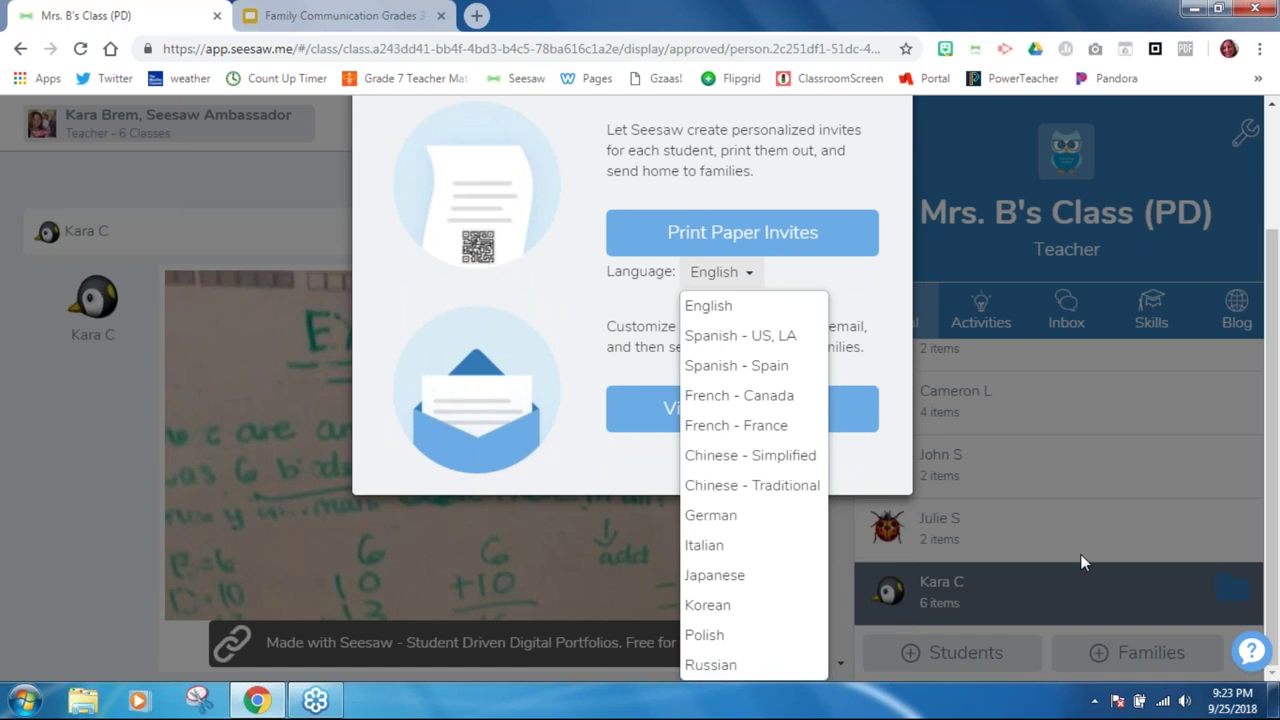
left_click(737, 310)
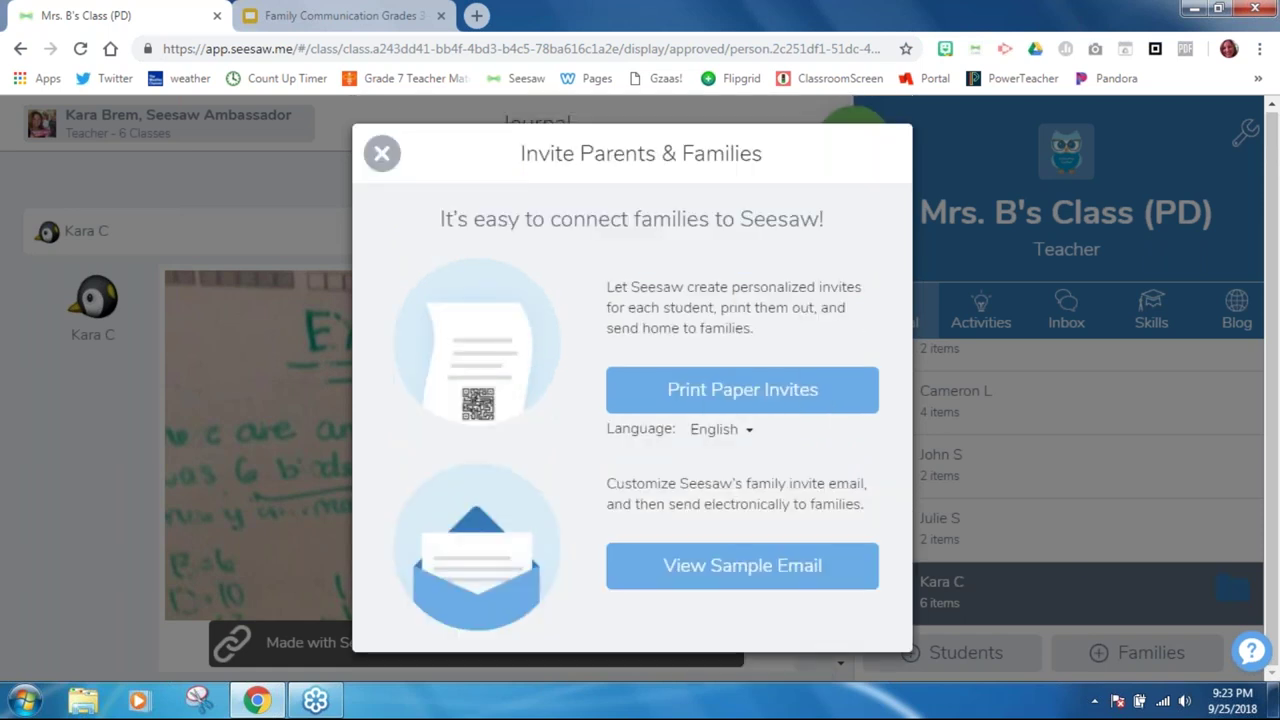
Step: Generate the paper family invites and review the teacher instructions, the connected parents list and the first student's invite
left_click(709, 398)
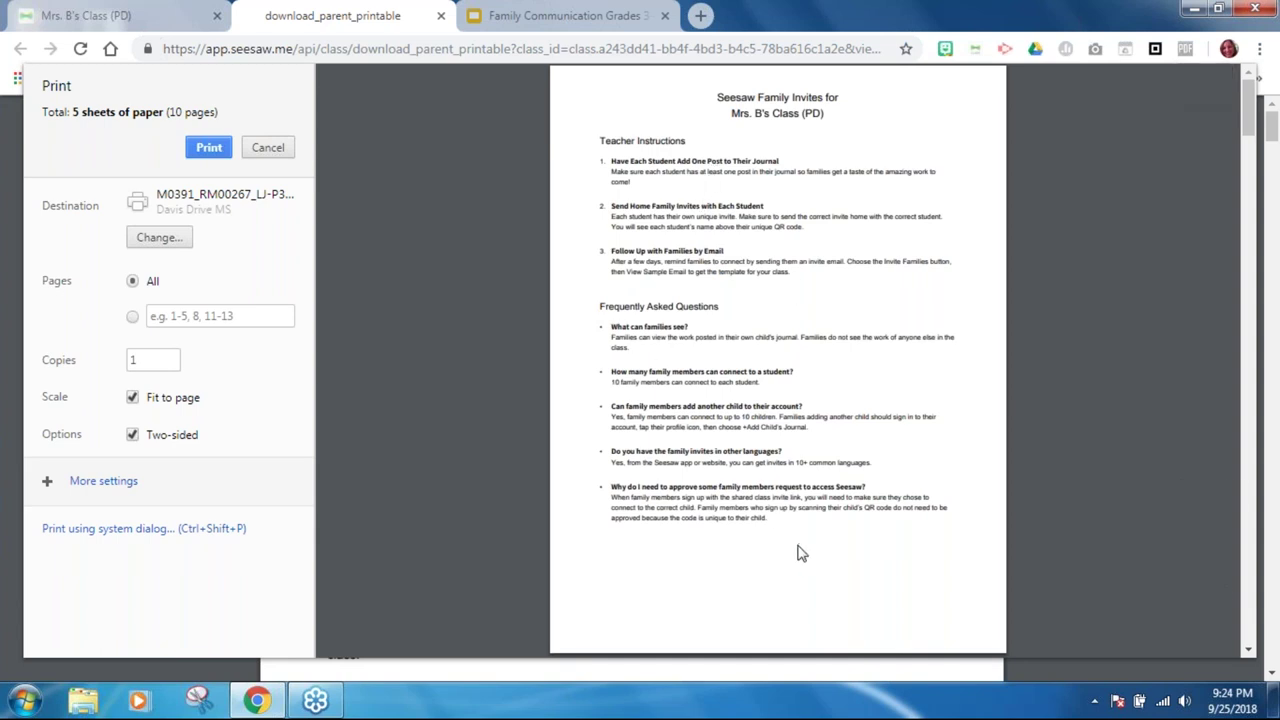
left_click(1250, 650)
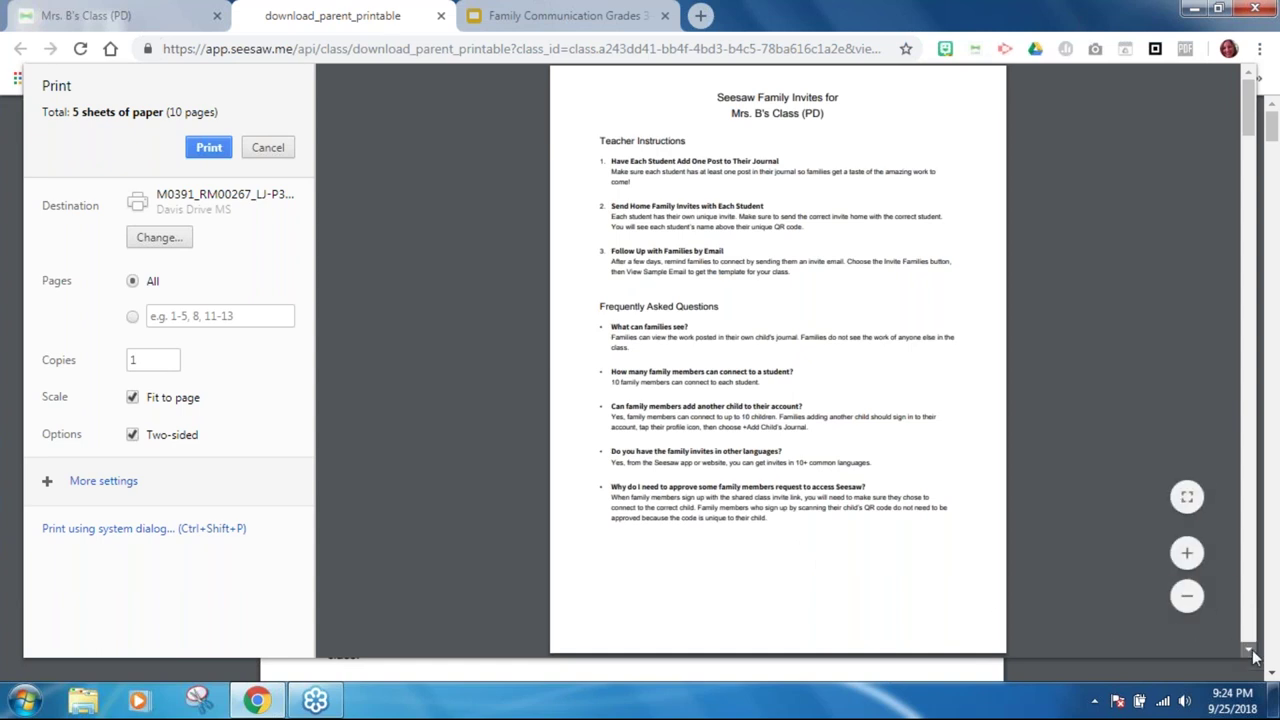
scroll(1253, 655, "down", 4)
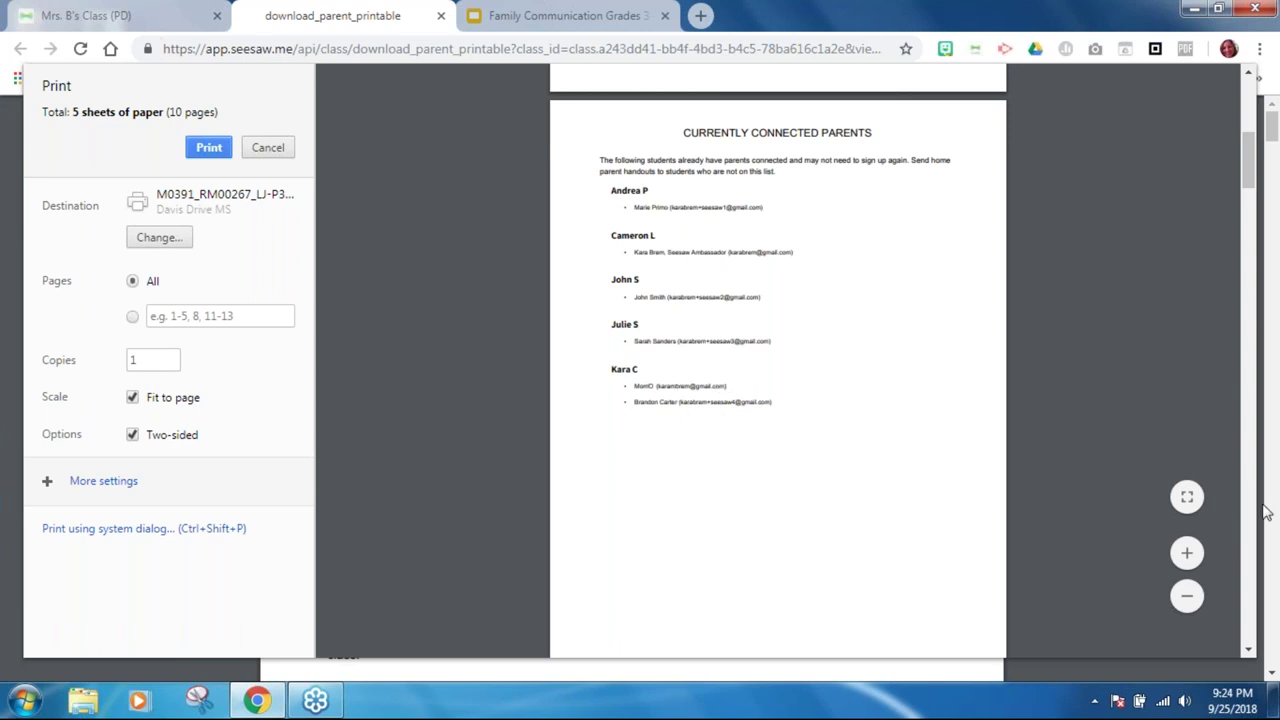
left_click(1249, 651)
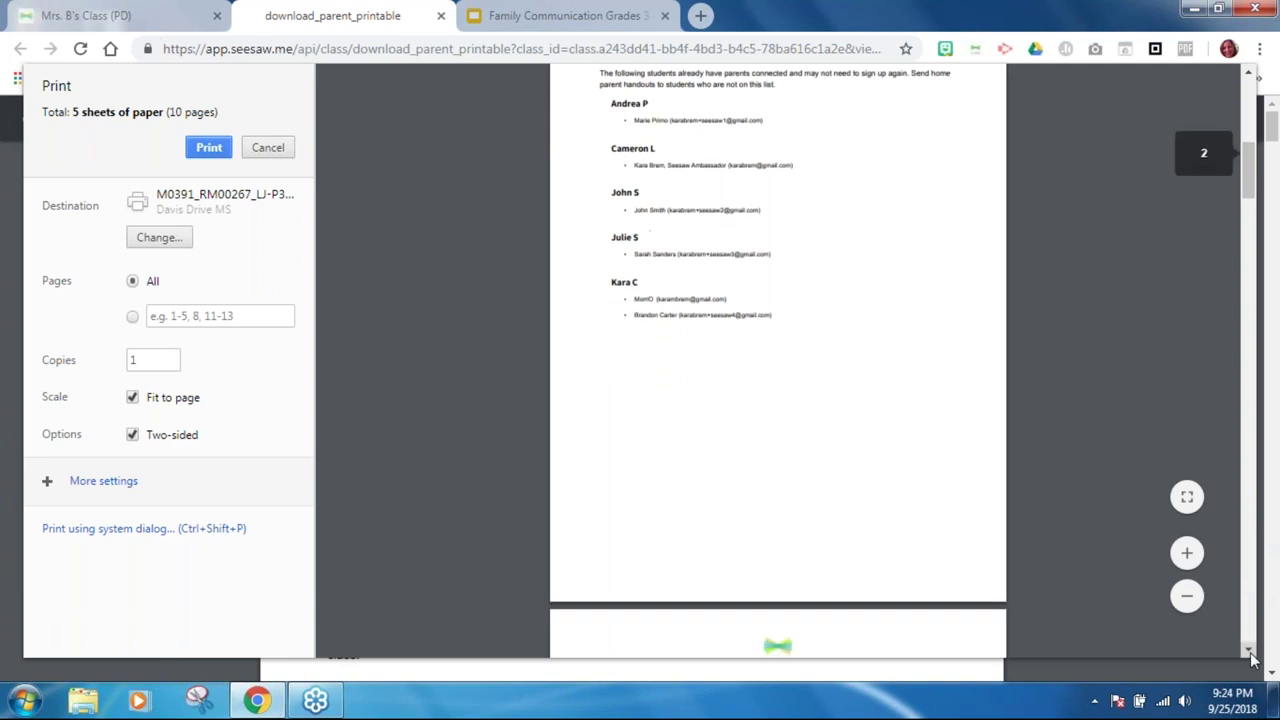
scroll(1249, 651, "down", 5)
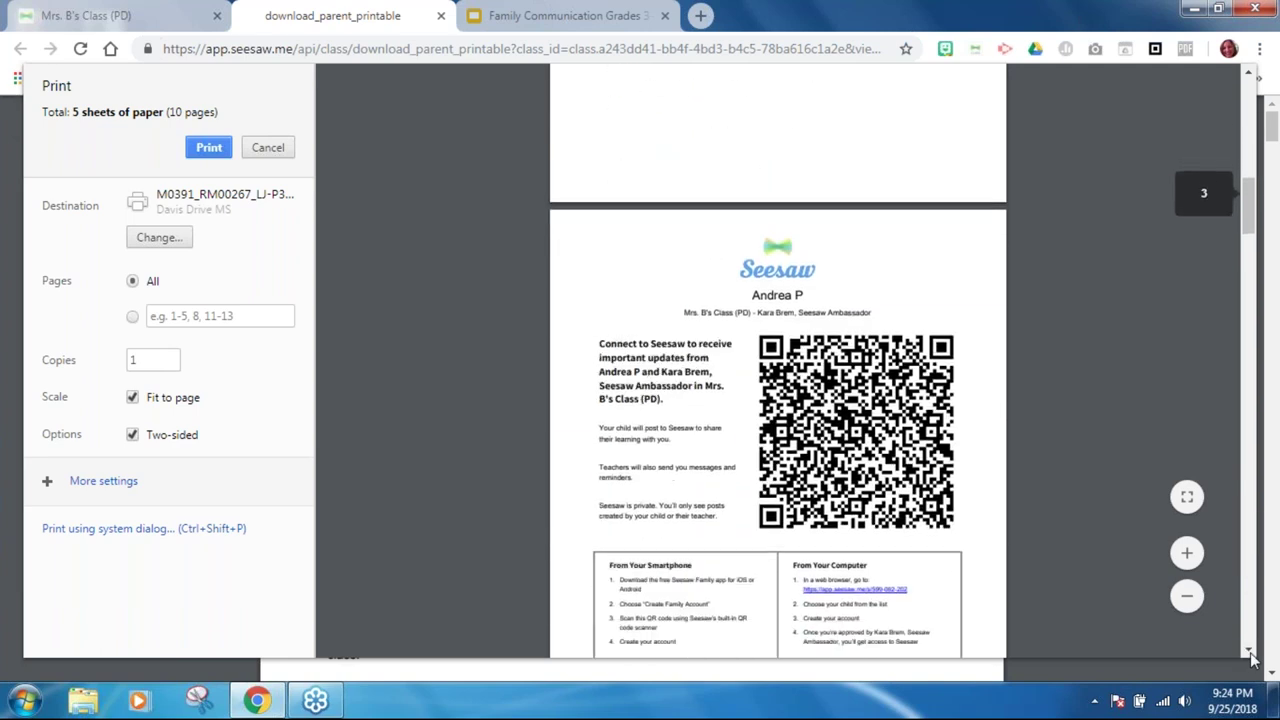
scroll(1252, 657, "down", 3)
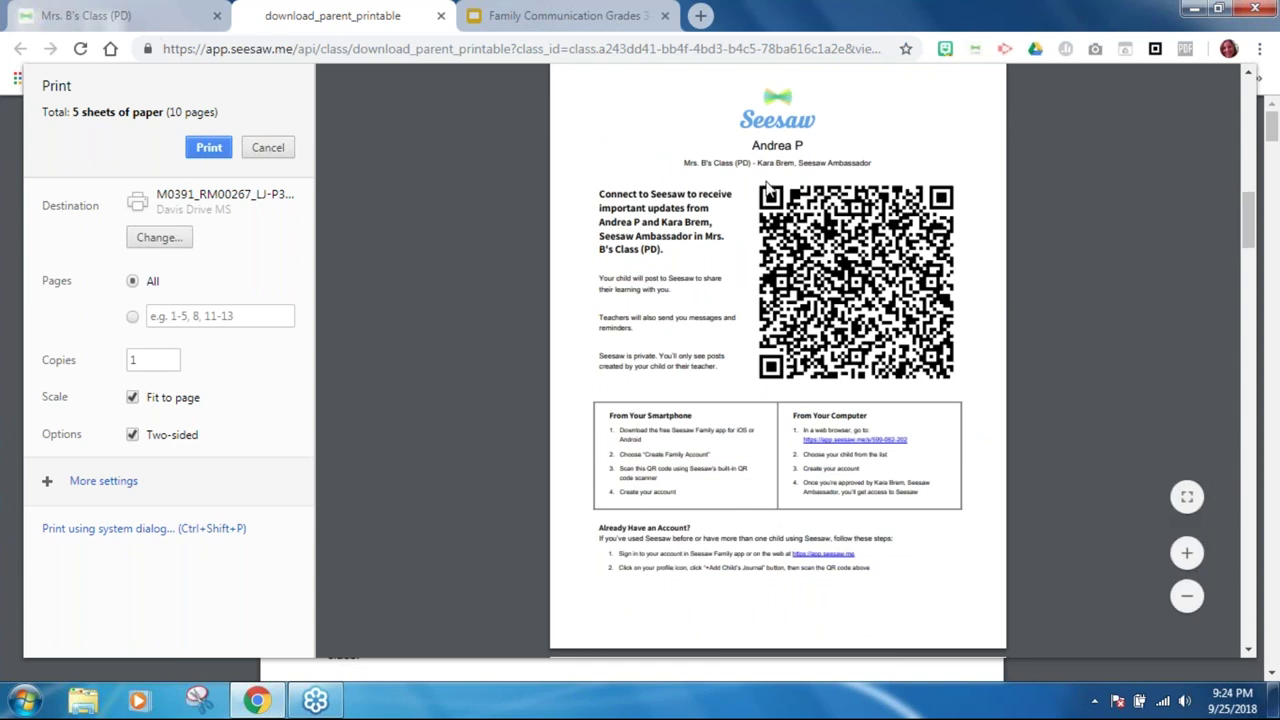
Step: Review the following students' individual invites, highlighting the student name on the second one, and close the printable
left_click_drag(752, 145, 840, 152)
left_click(1249, 653)
left_click_drag(1249, 653, 1249, 653)
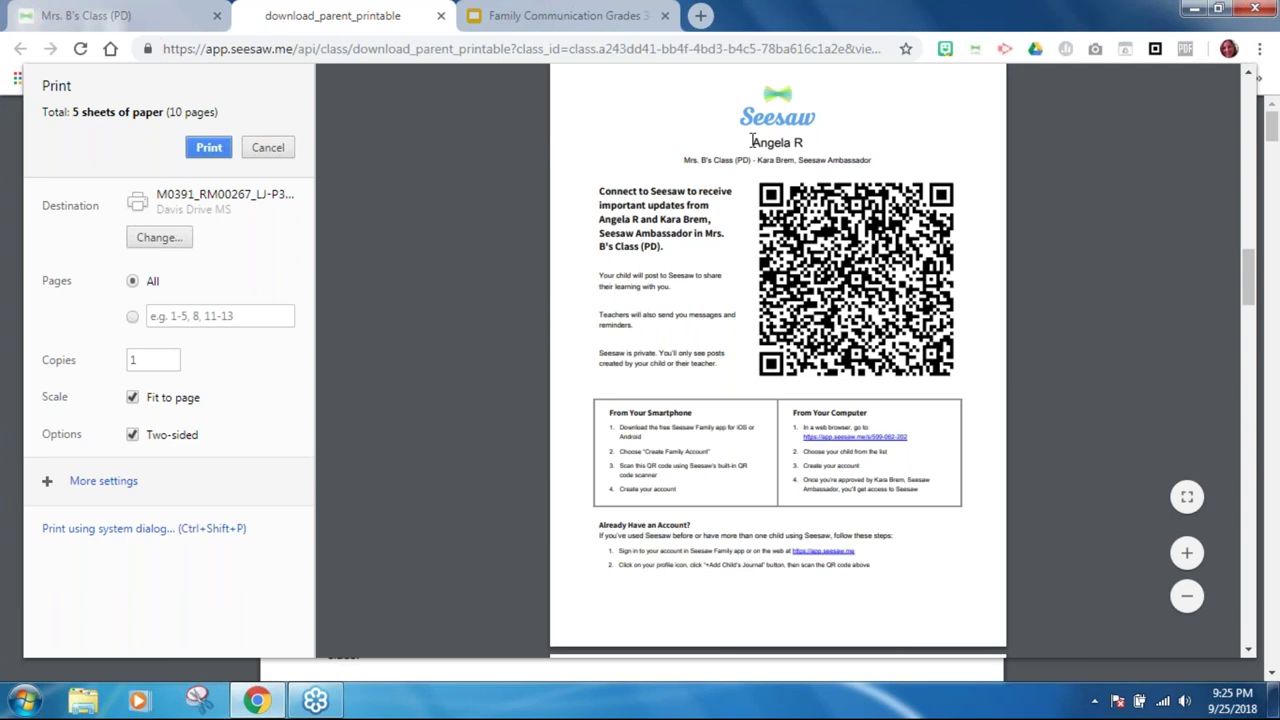
left_click_drag(754, 142, 806, 147)
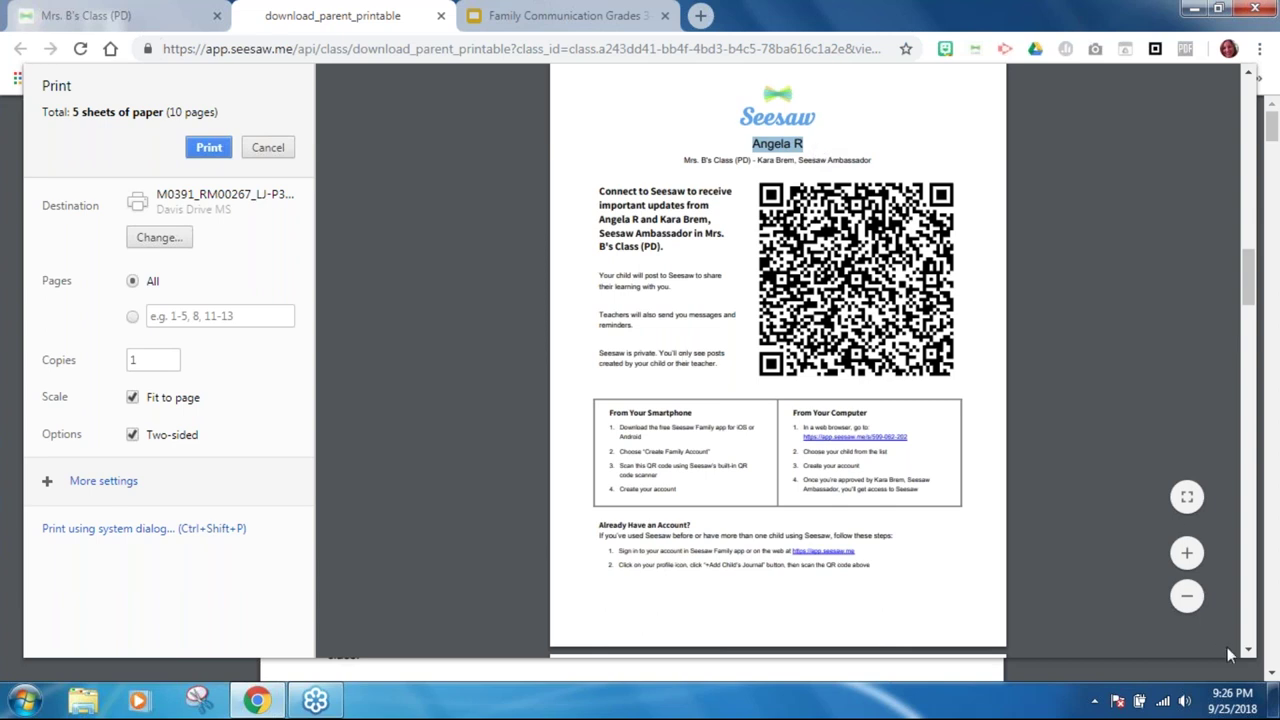
scroll(1250, 655, "down", 5)
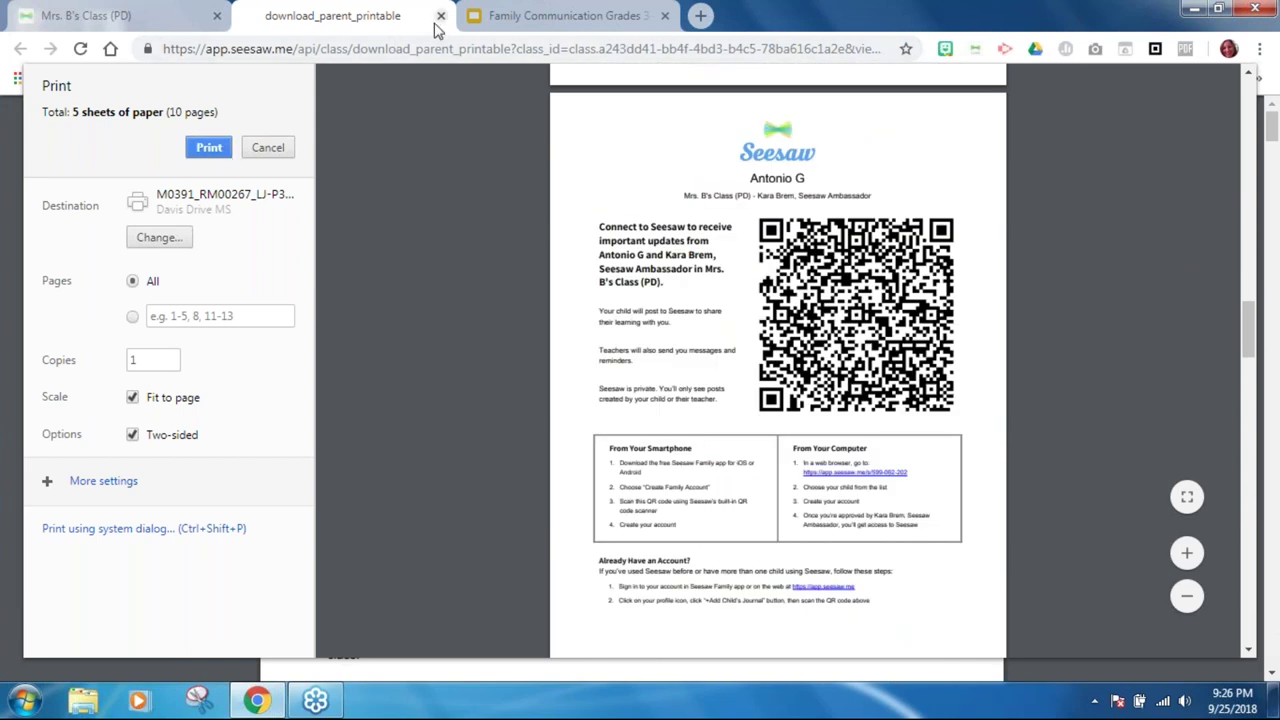
left_click(441, 17)
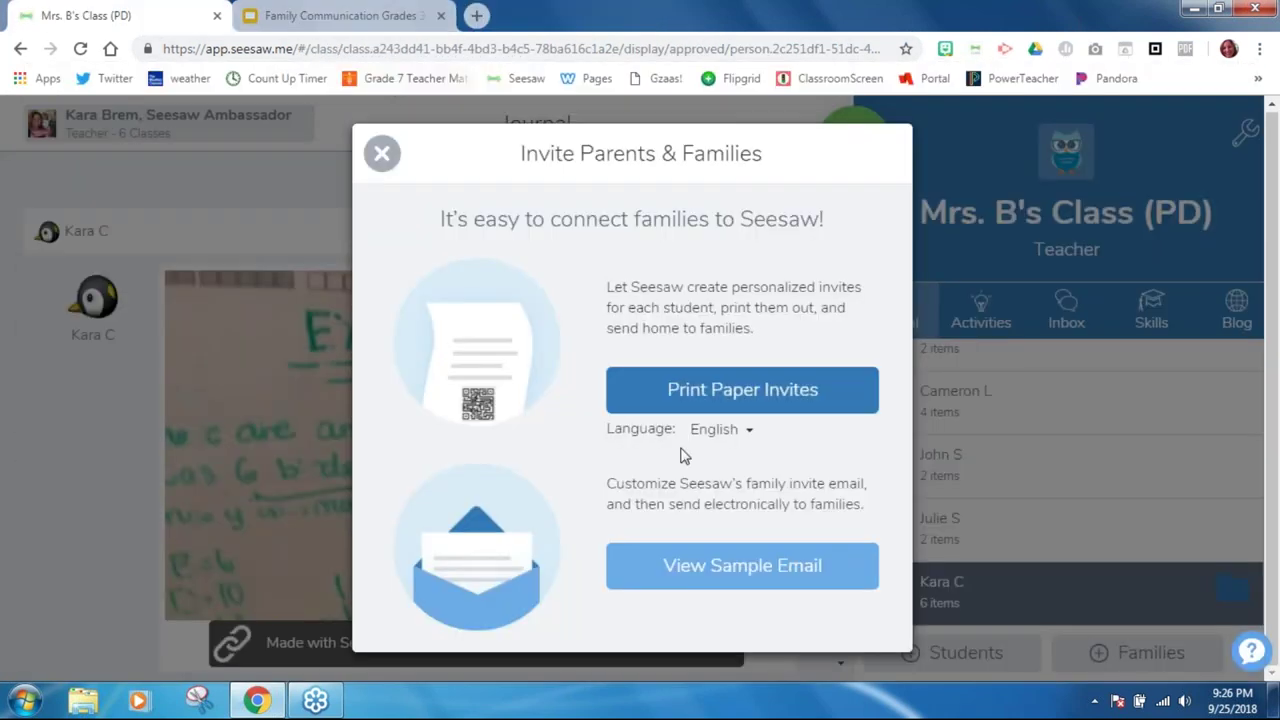
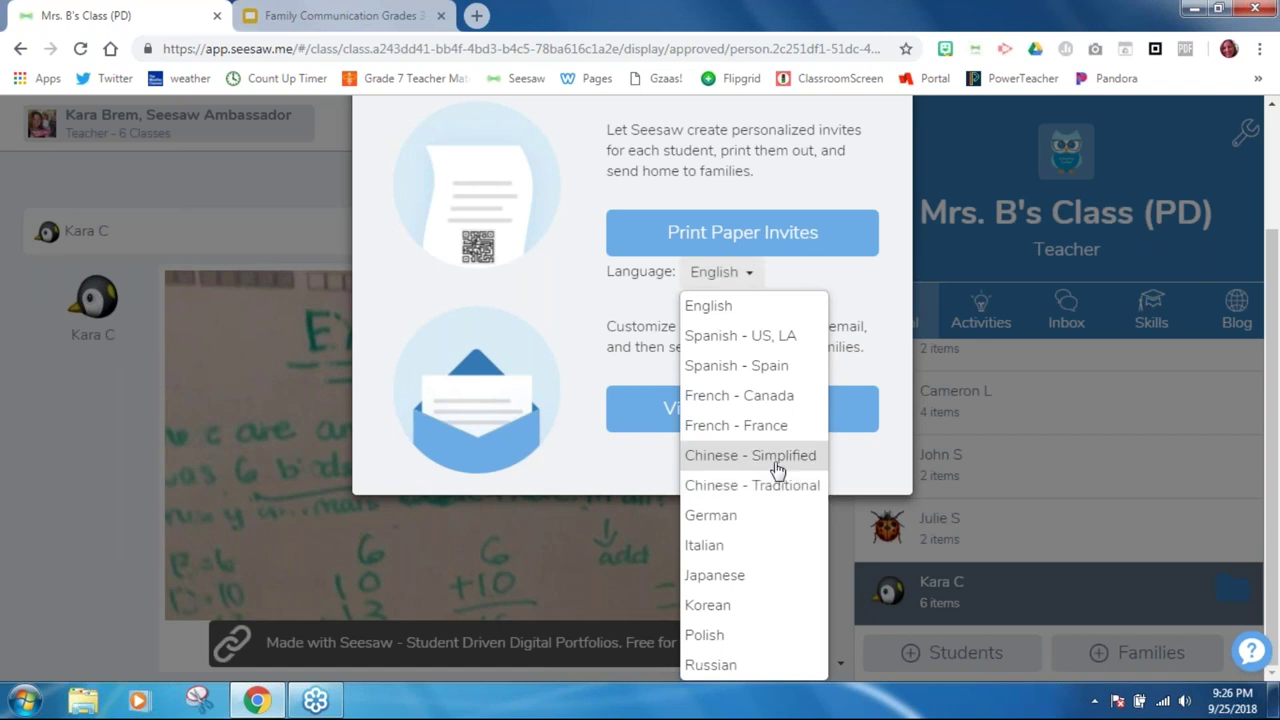
Step: Generate the paper invites in Chinese - Simplified and view the second student's translated invite
left_click(776, 462)
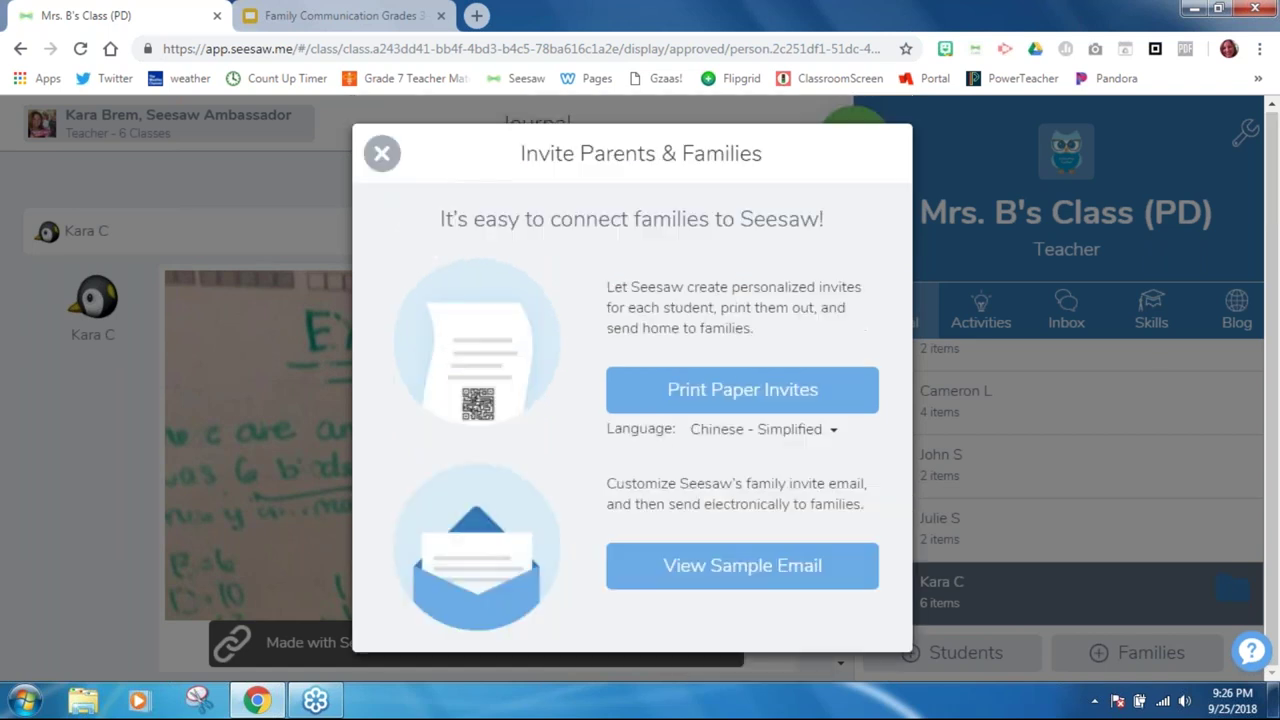
left_click(760, 396)
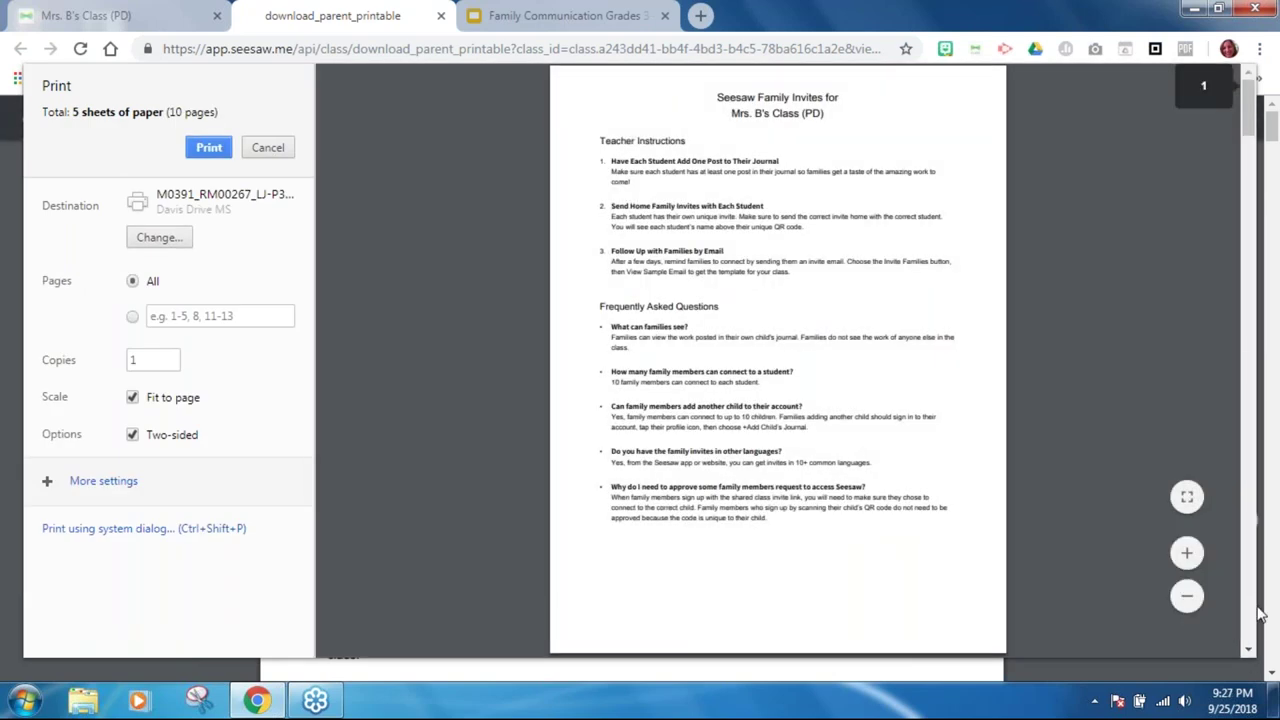
left_click(1249, 651)
left_click_drag(1249, 651, 1251, 656)
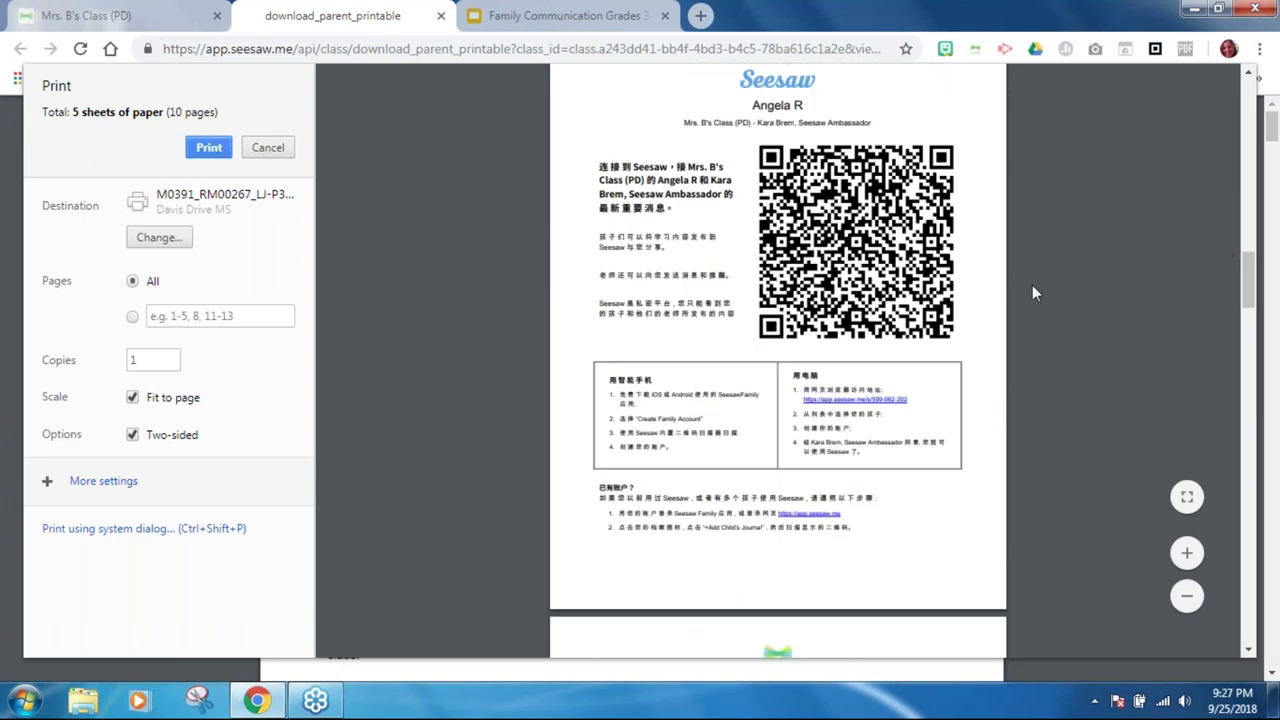
Step: Limit the print range to page 4 and close the printable invites without printing
left_click(186, 316)
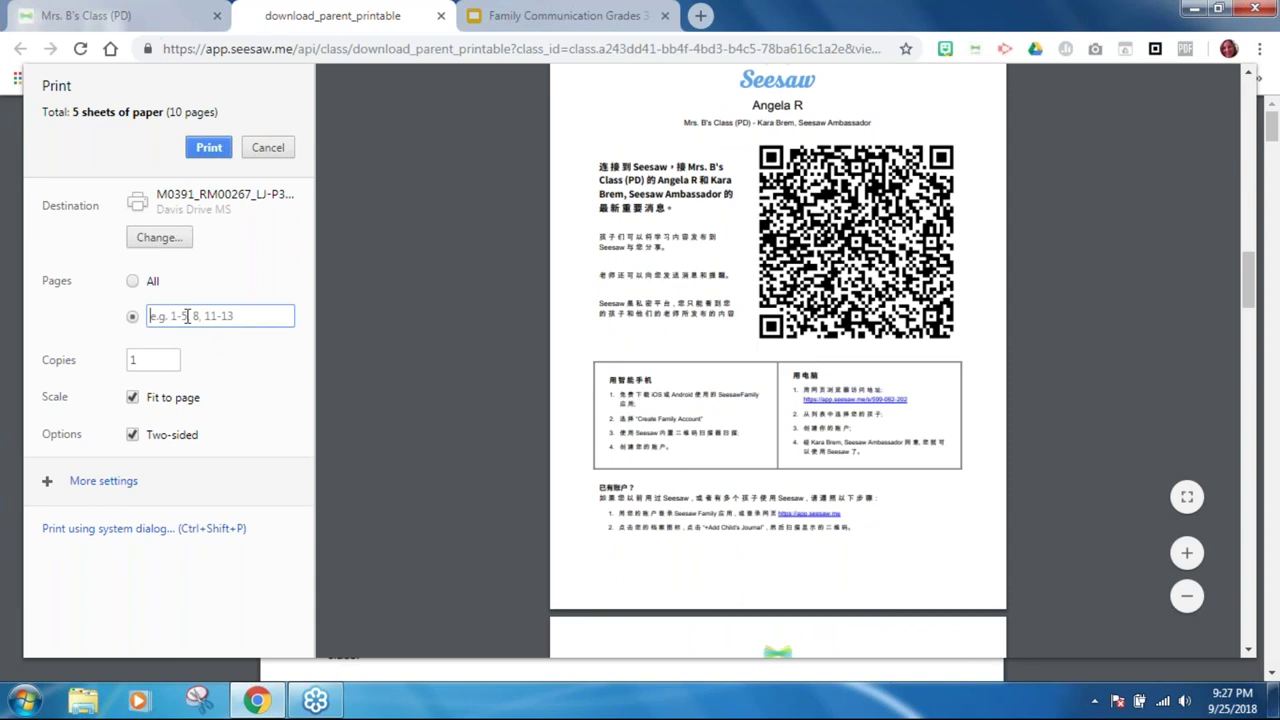
type("4")
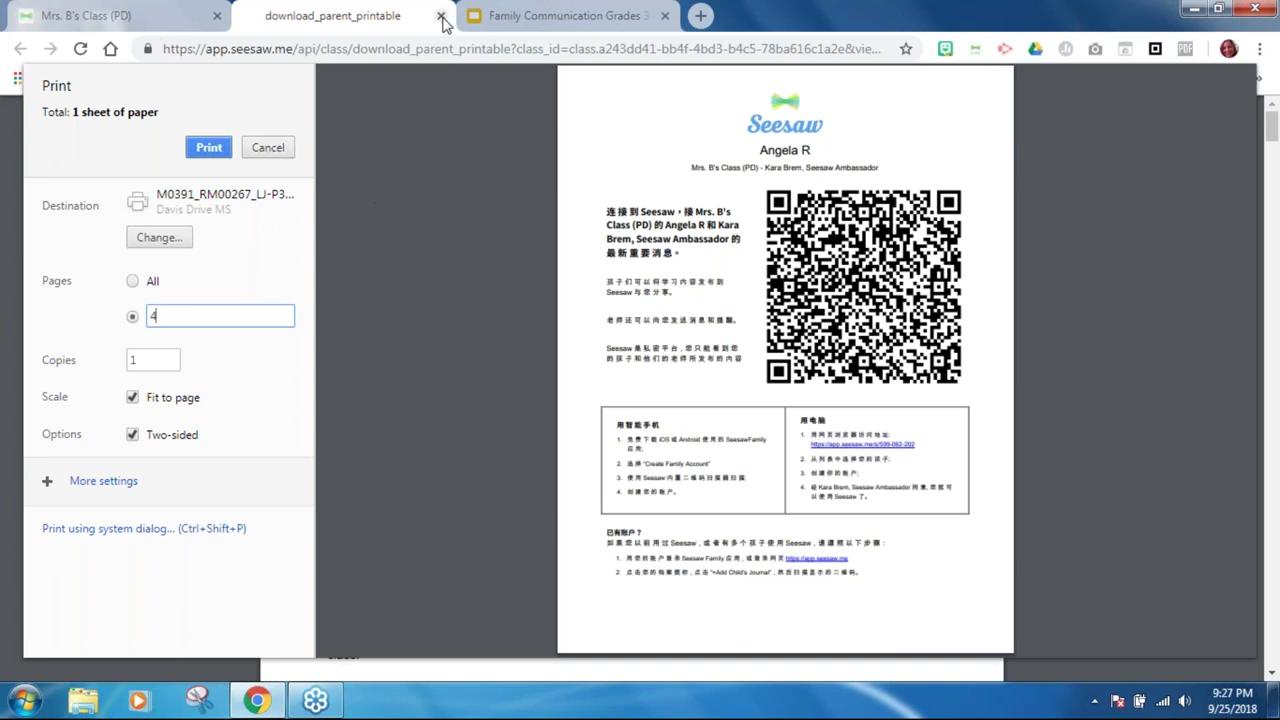
left_click(442, 17)
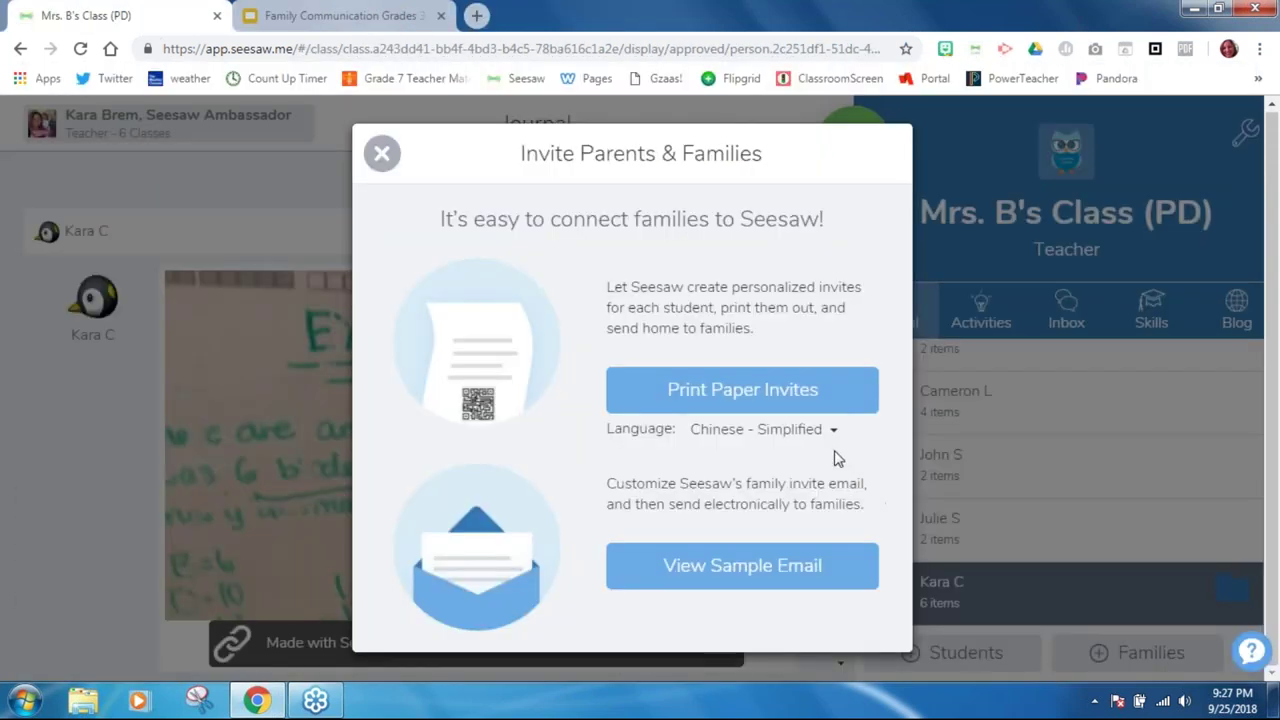
Step: Check the list of languages available for the family invites, leaving the selection as it is
left_click(829, 434)
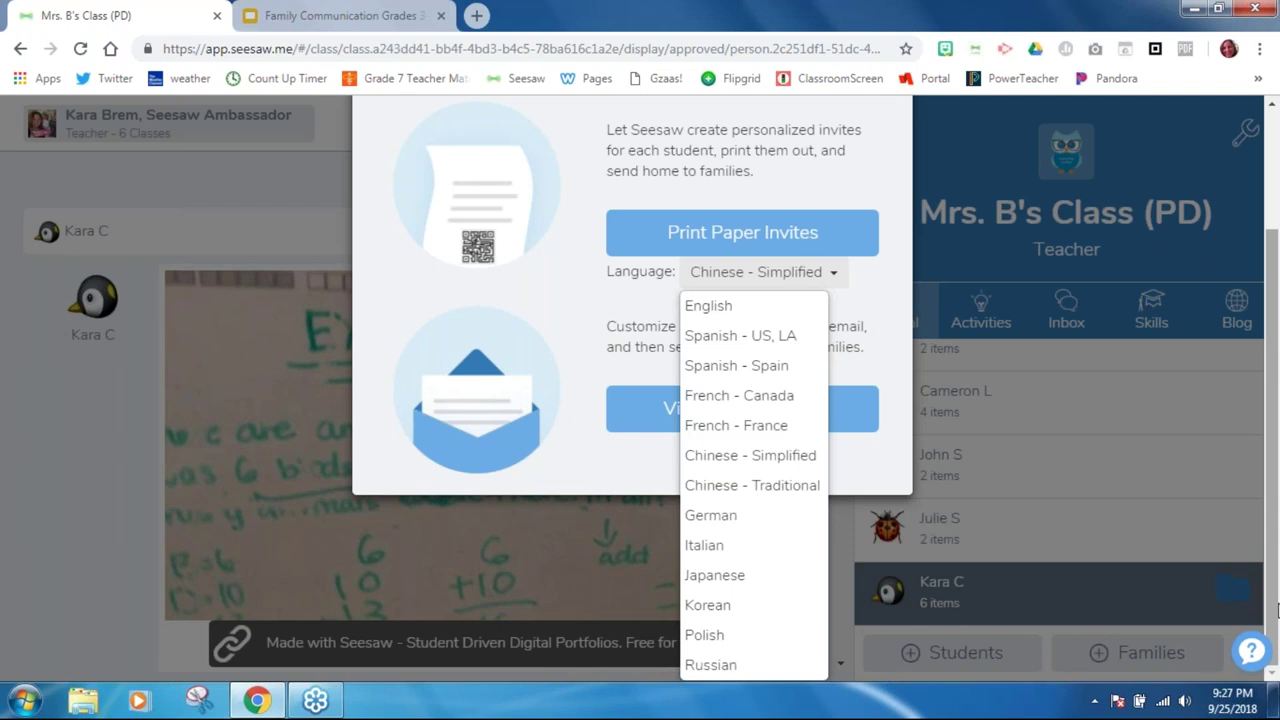
scroll(1277, 610, "up", 1)
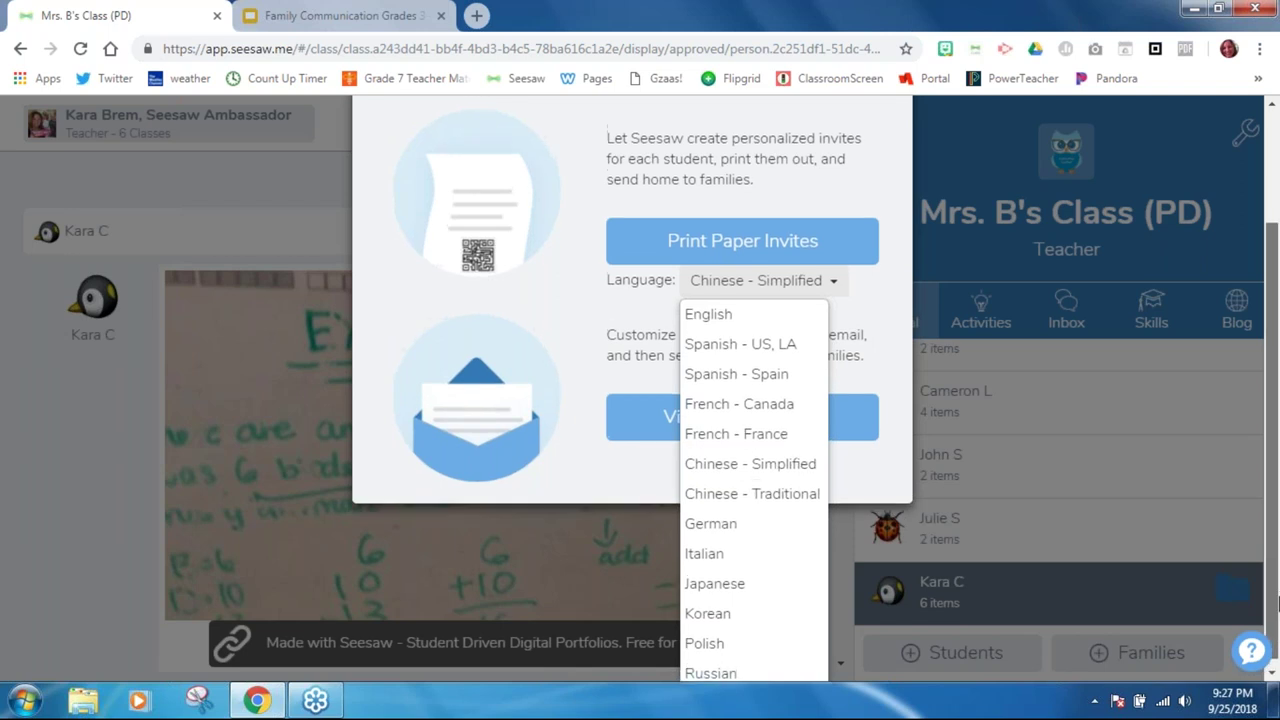
left_click(592, 345)
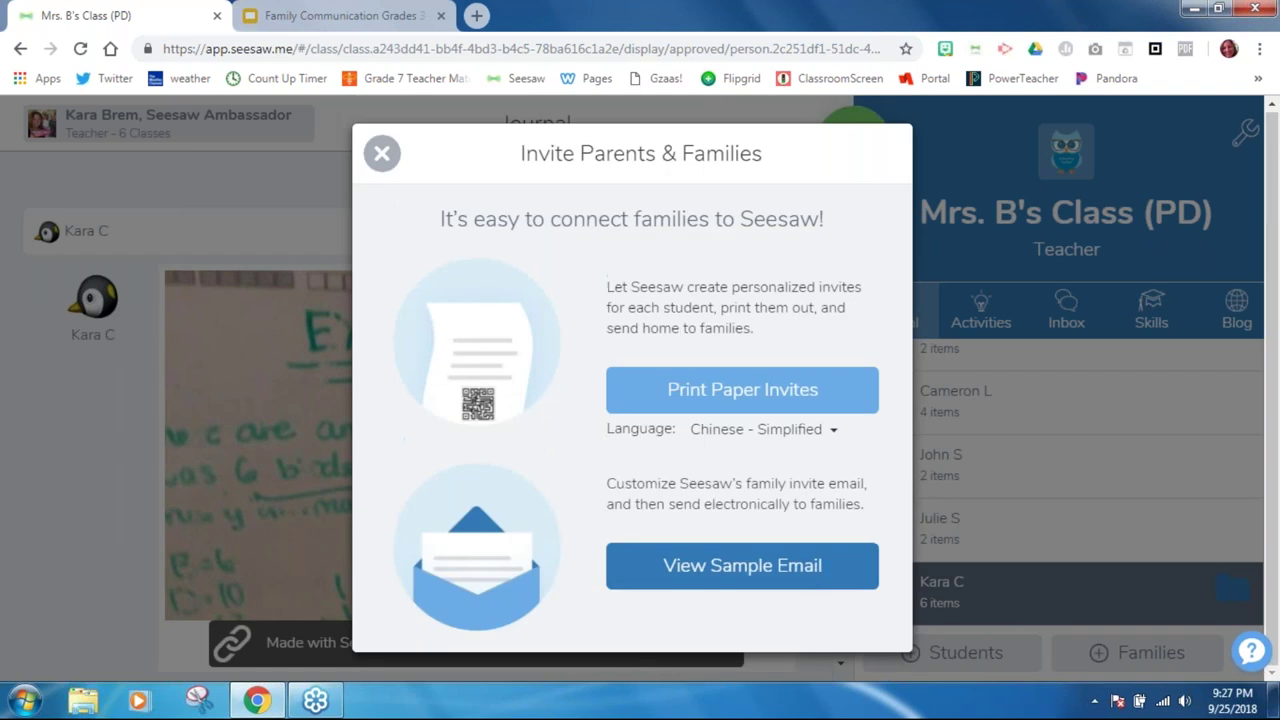
Step: Open the sample invite email for families and set its language to English
left_click(810, 568)
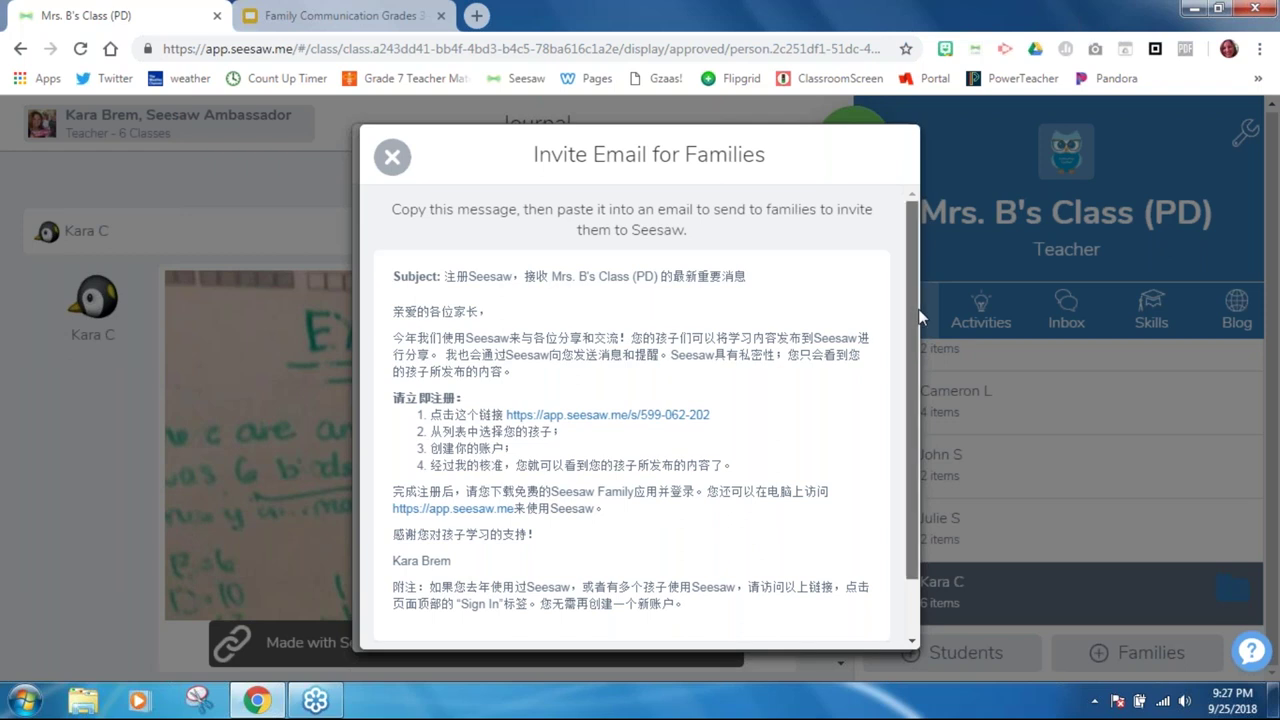
scroll(950, 441, "down", 1)
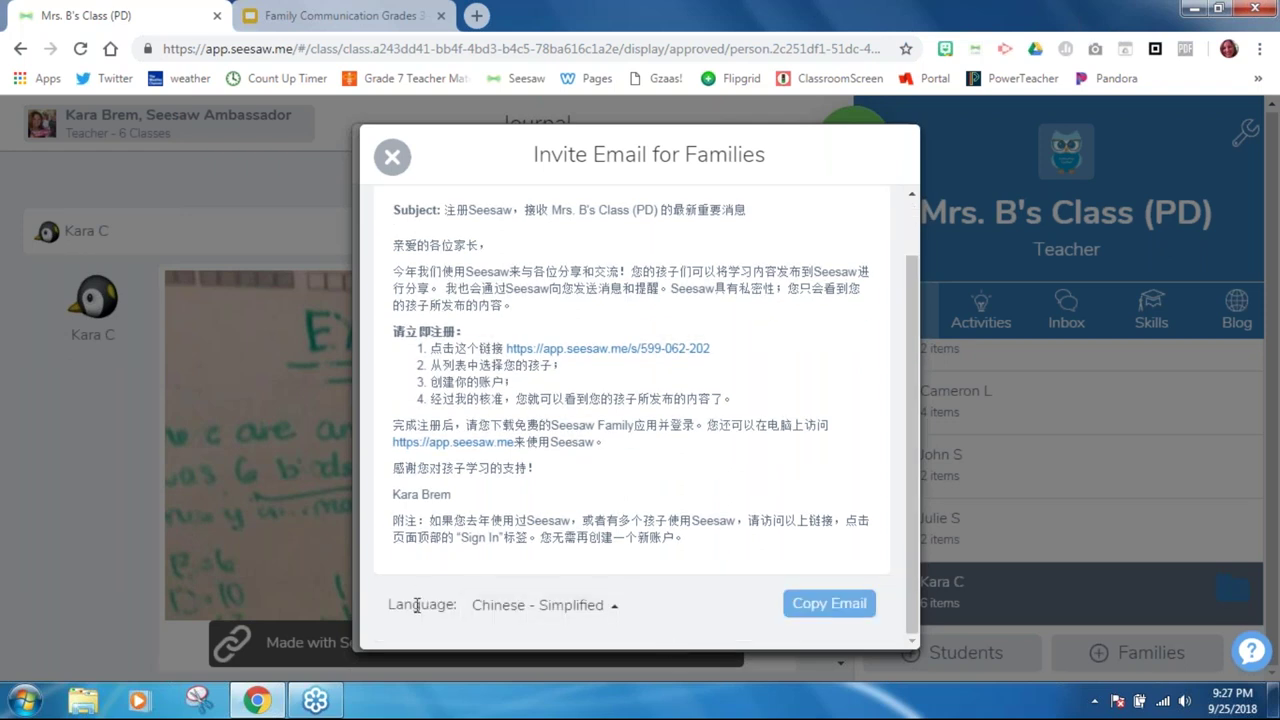
left_click(614, 611)
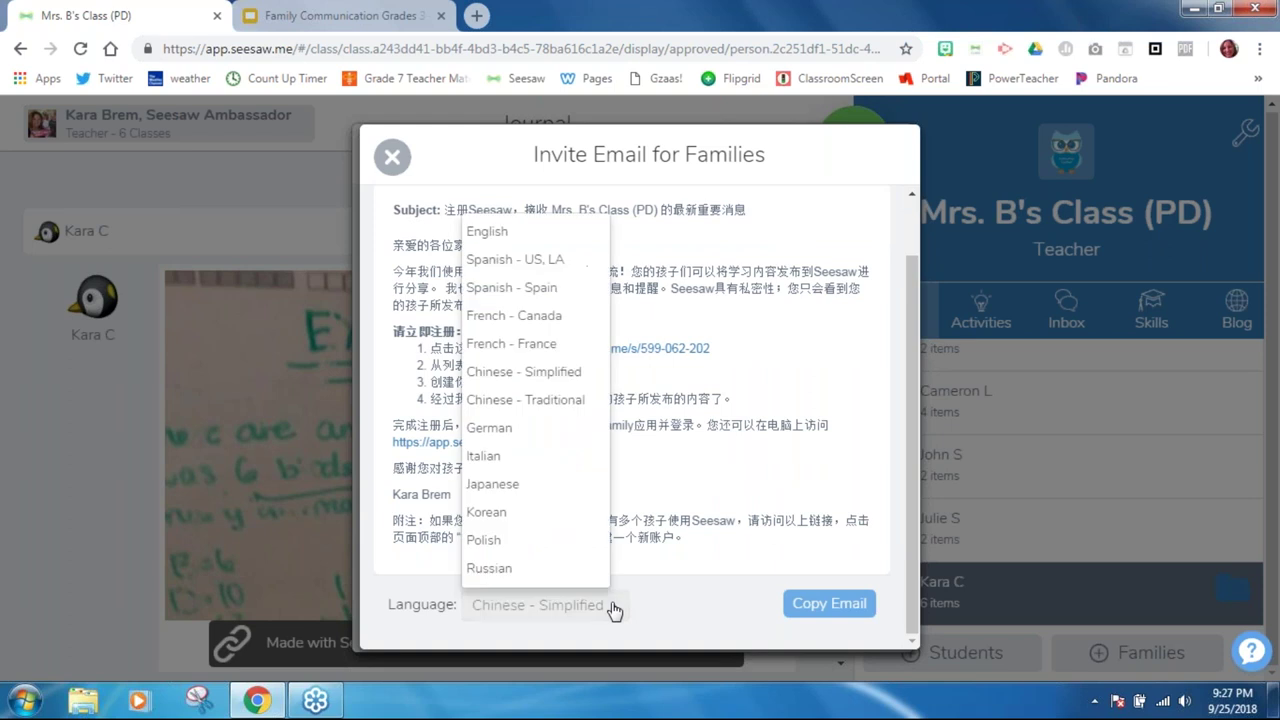
left_click(505, 238)
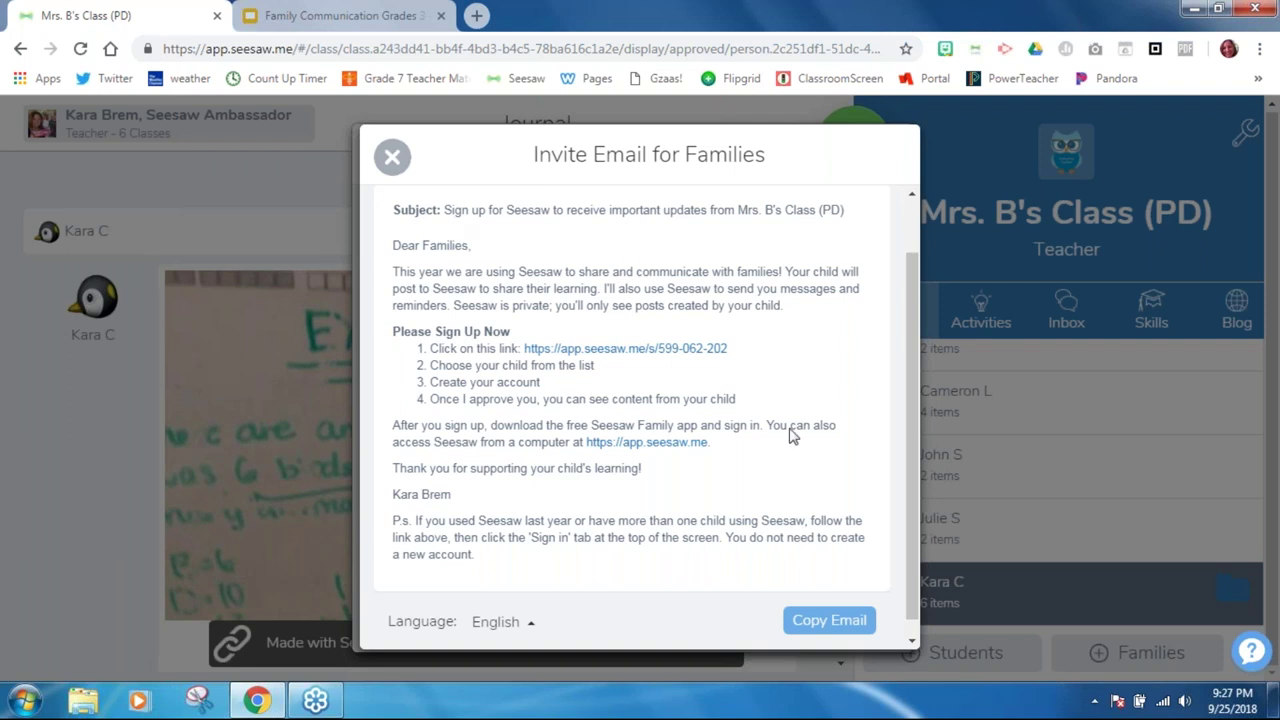
Step: Copy the invite email, select its subject text, and close the family invite windows
left_click(858, 621)
left_click_drag(446, 210, 849, 218)
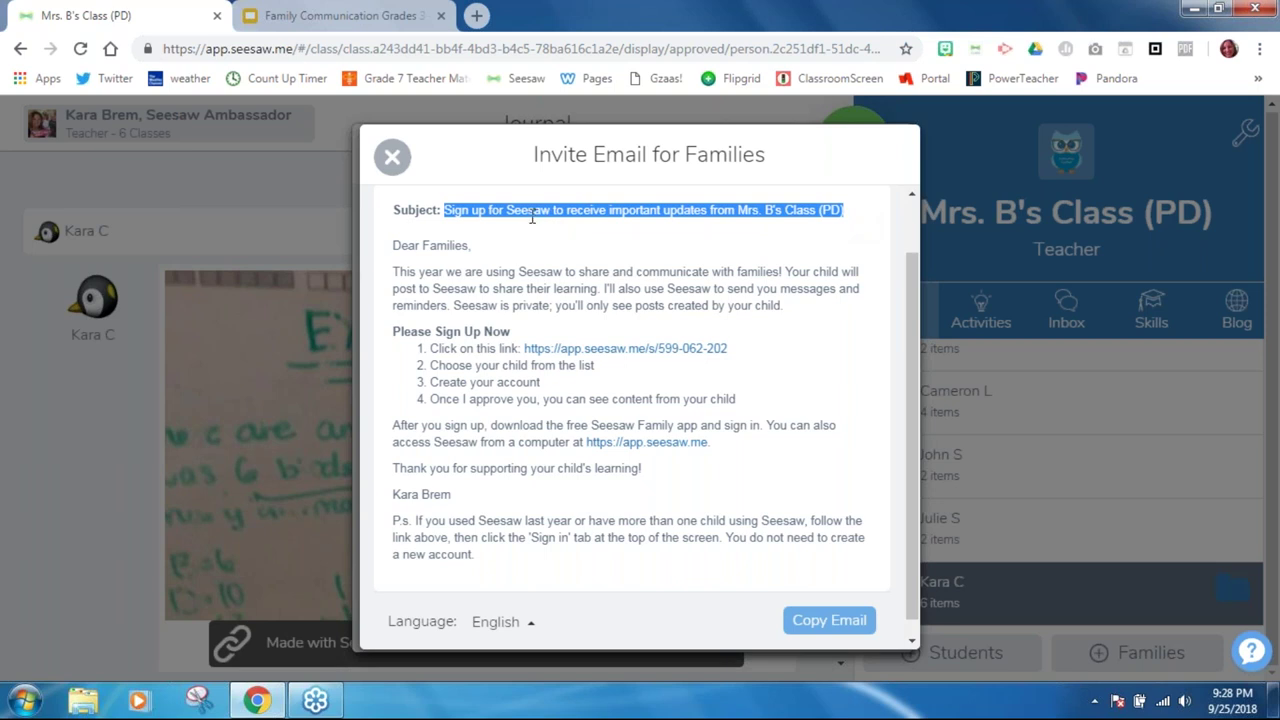
left_click(391, 159)
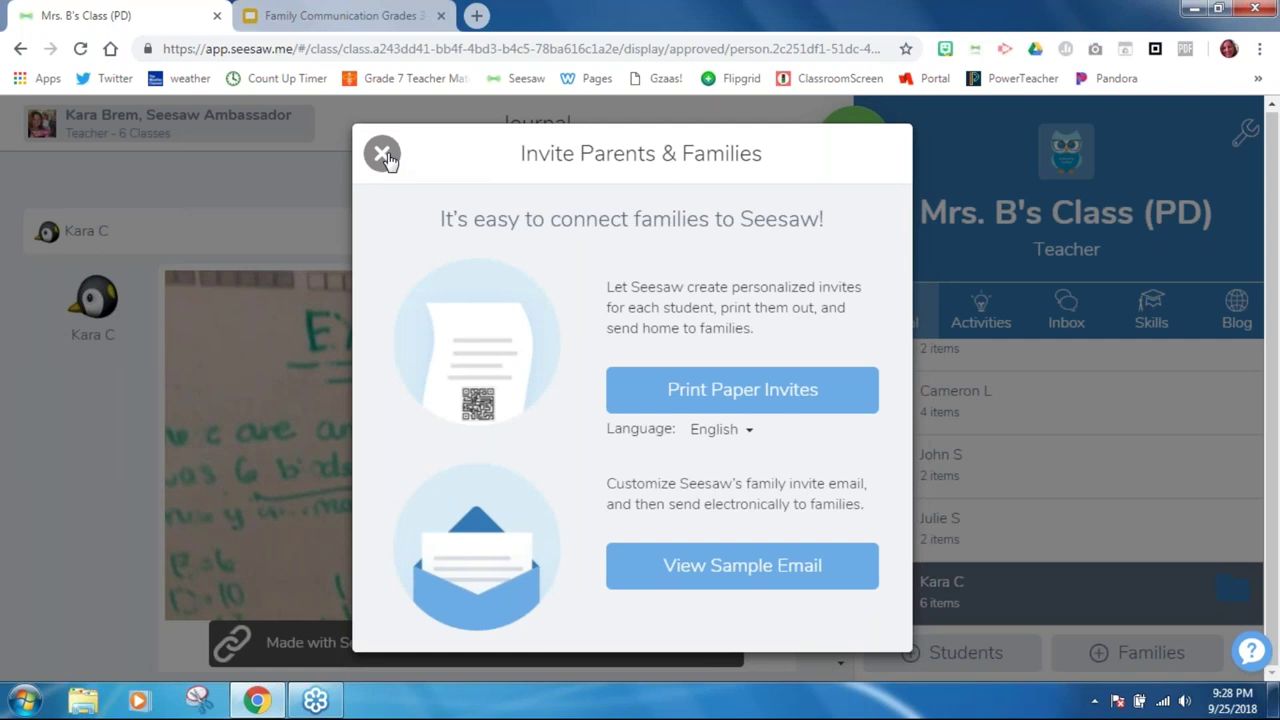
left_click(382, 154)
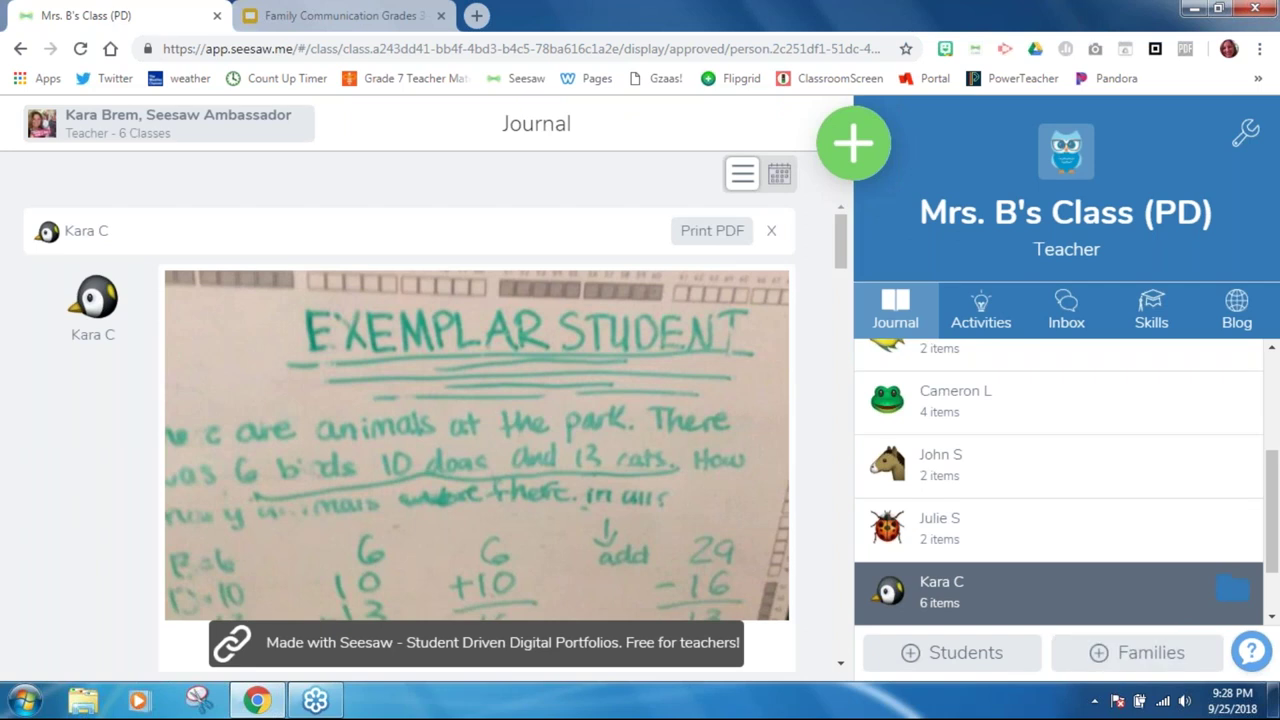
Step: Reopen the Invite Parents & Families options and close them again
left_click(1140, 651)
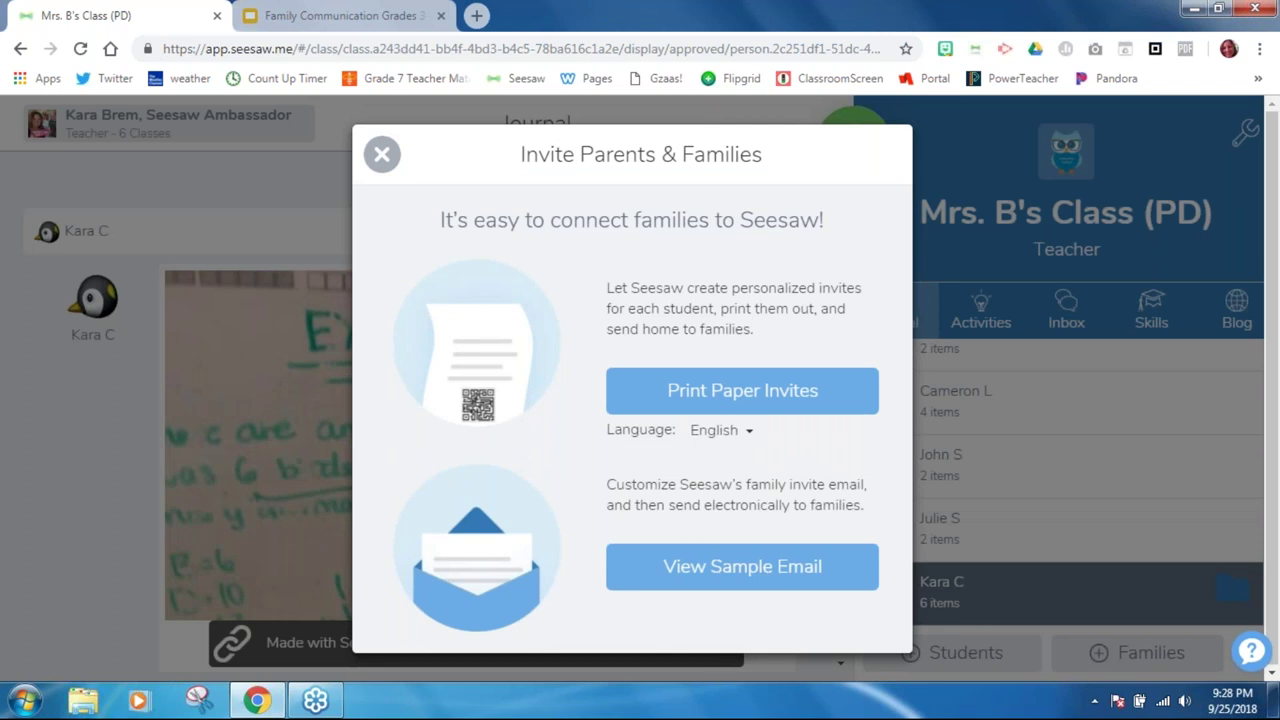
left_click(380, 157)
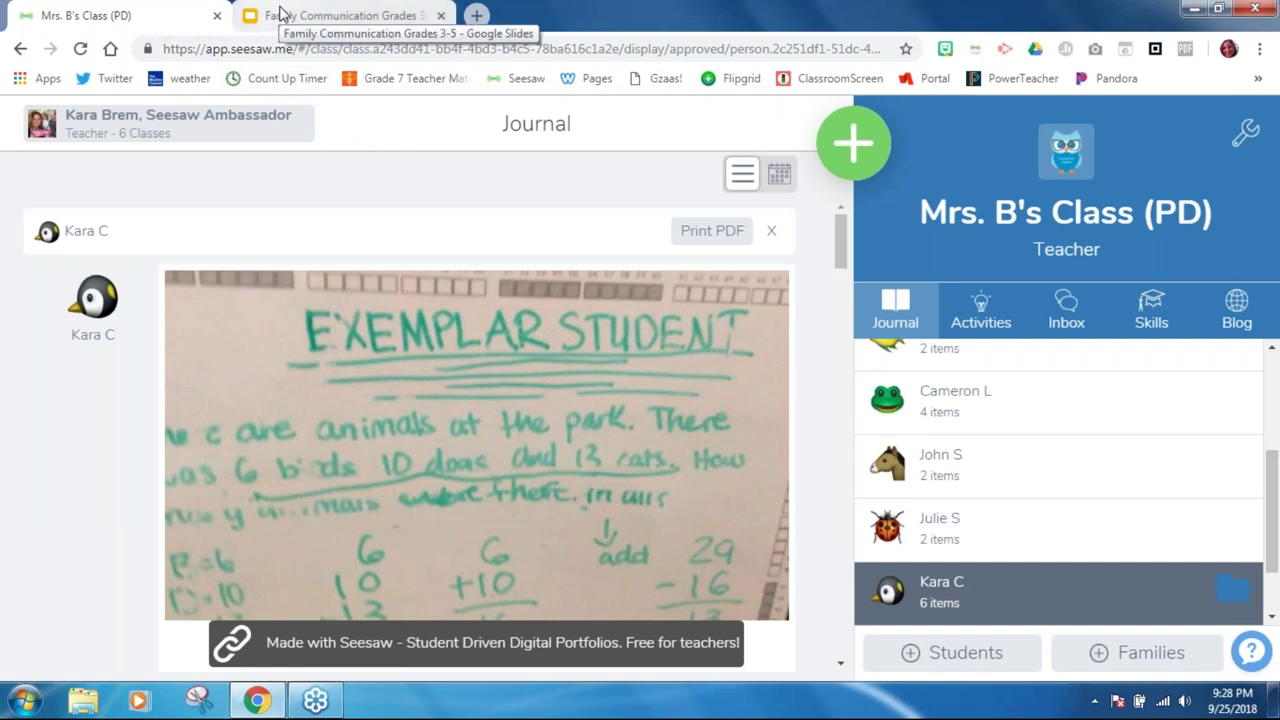
Step: Switch to the Google Slides deck "Family Communication Grades 3-5" and start presenting from the LIVE DEMO slide
left_click(283, 14)
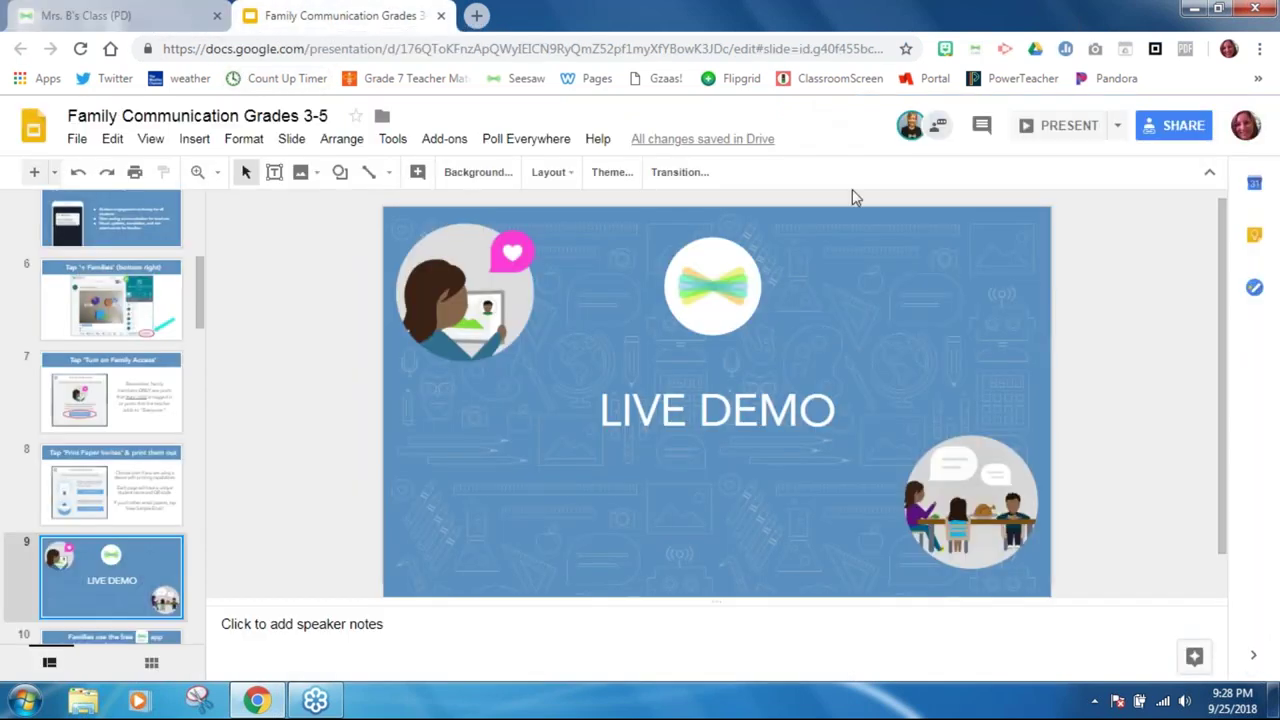
left_click(1037, 134)
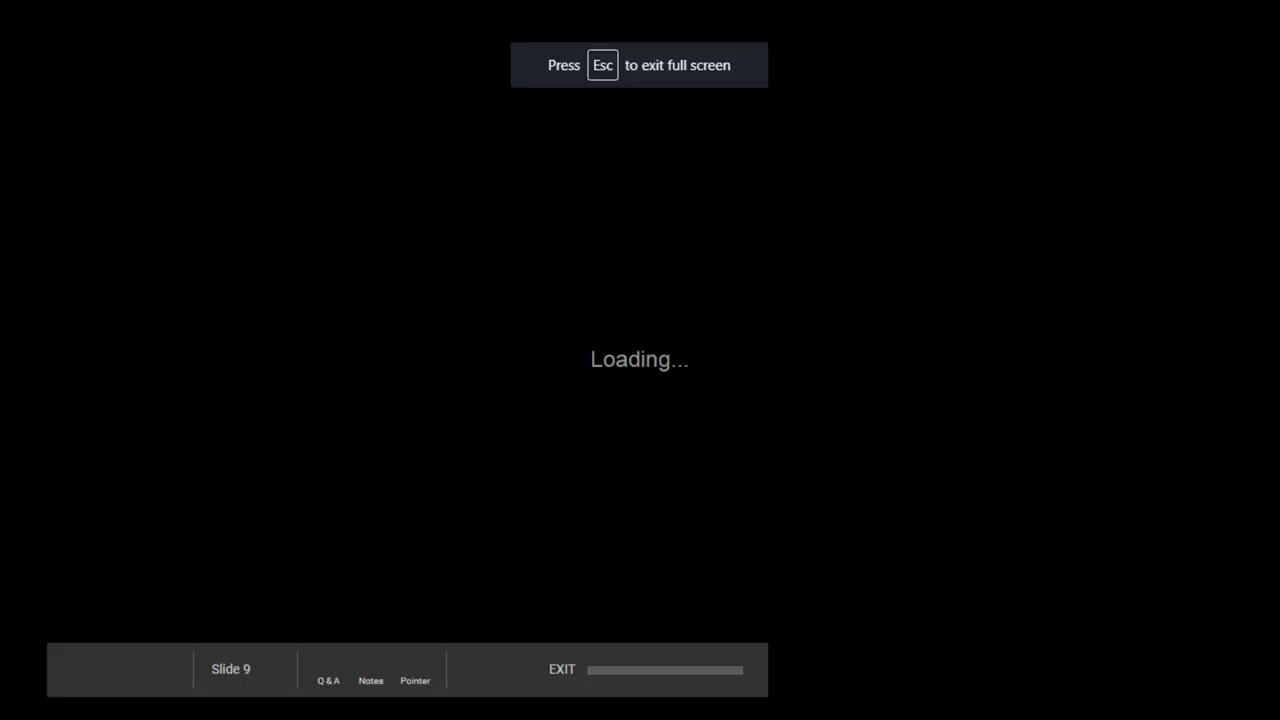